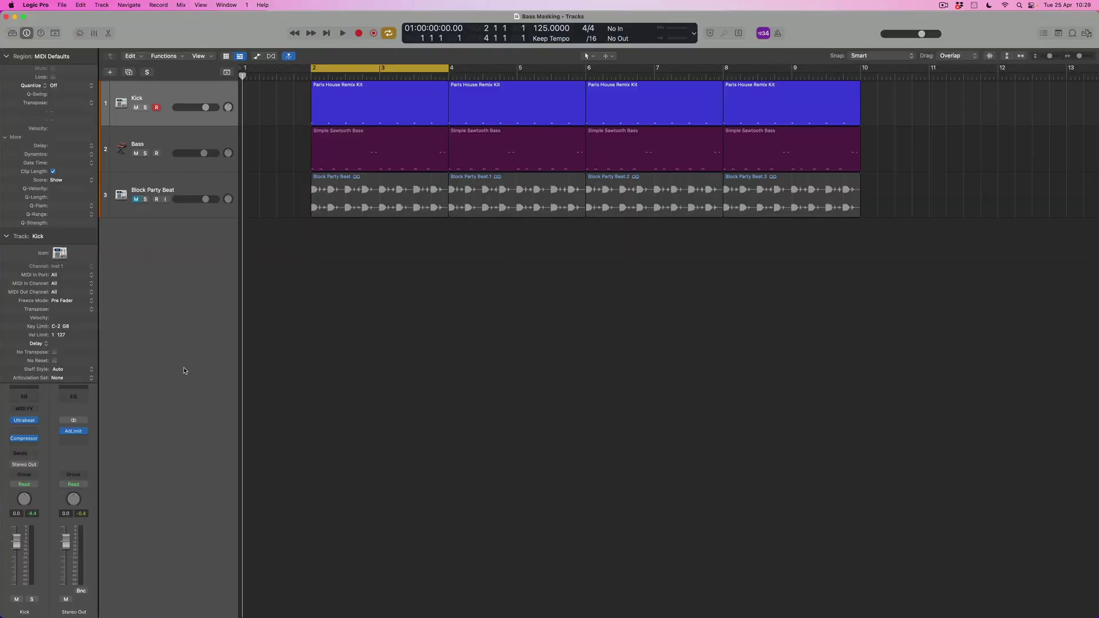
Insert the FabFilter Pro-Q 3 EQ ahead of the Compressor on the Kick channel.
click(35, 429)
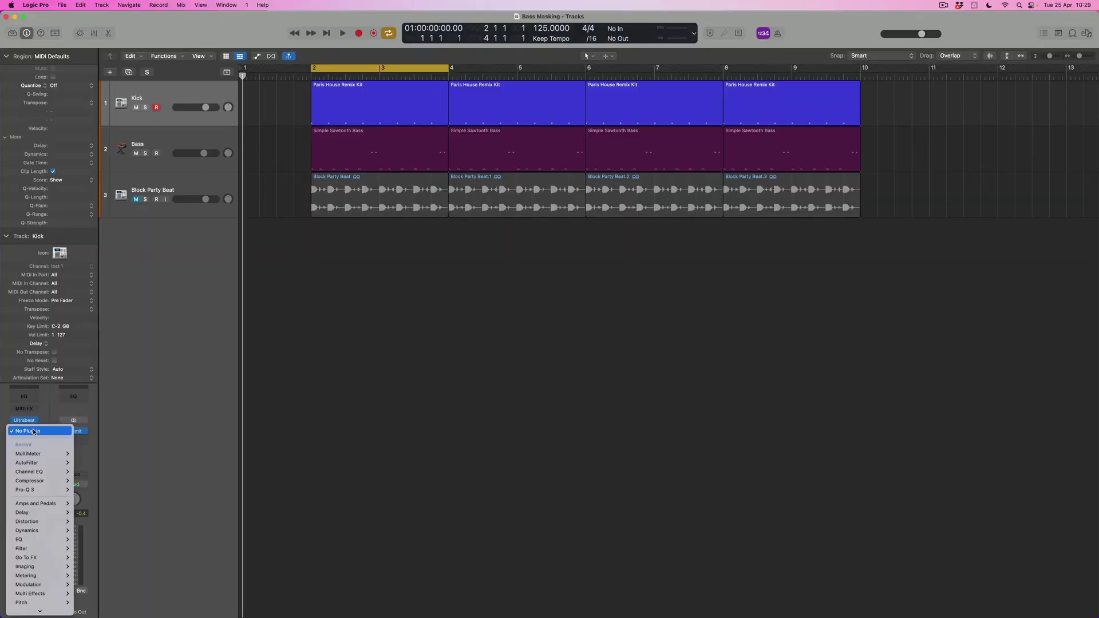
mouse_move(40, 611)
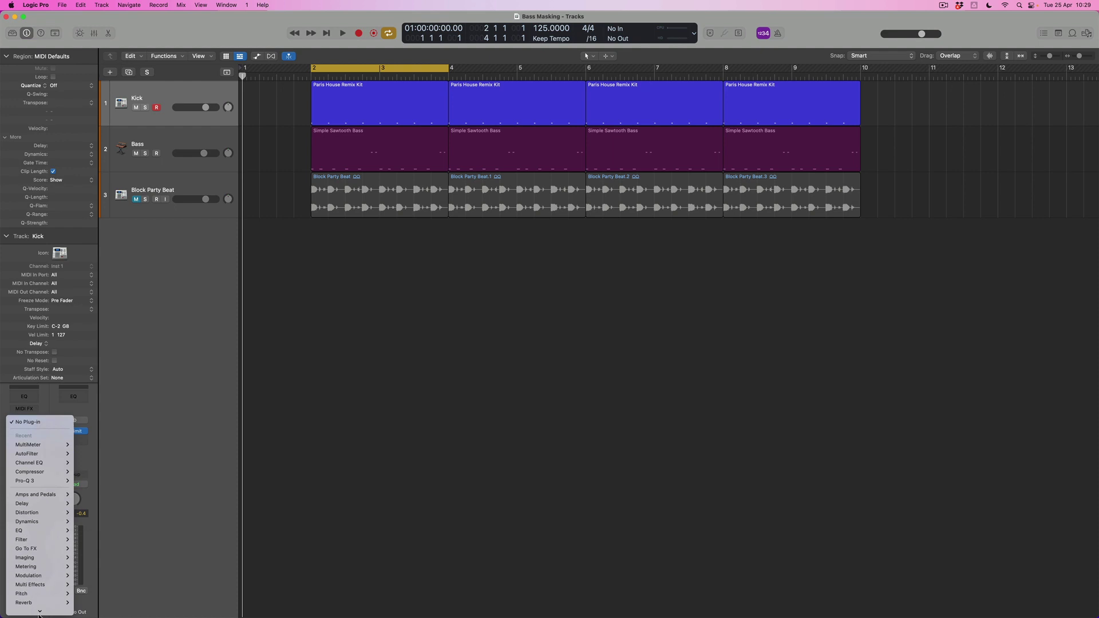
mouse_move(87, 610)
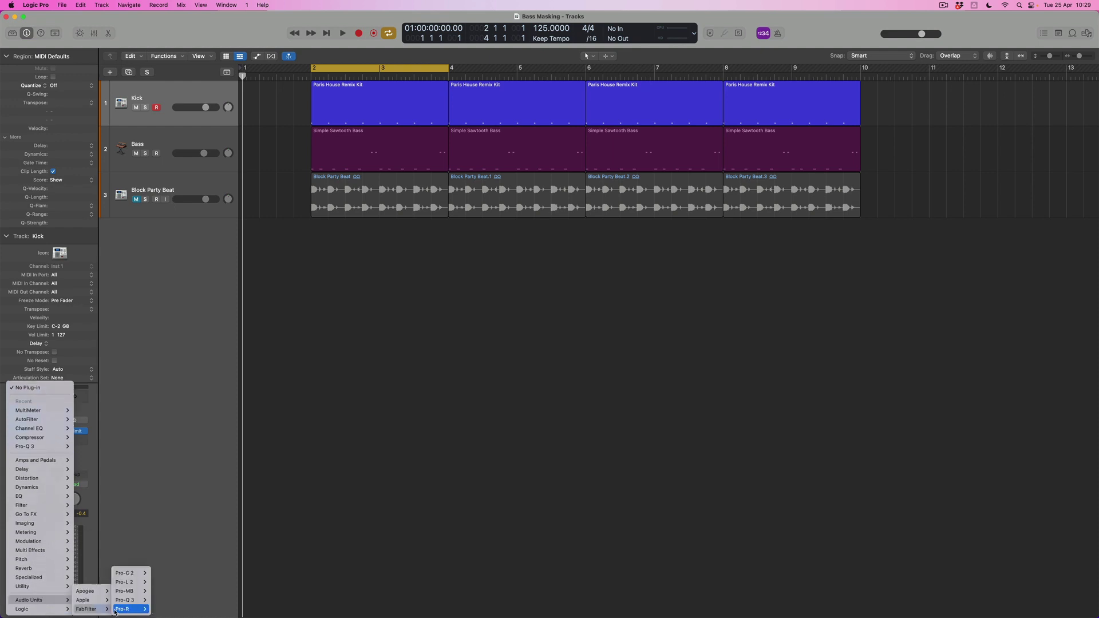
mouse_move(117, 603)
click(161, 600)
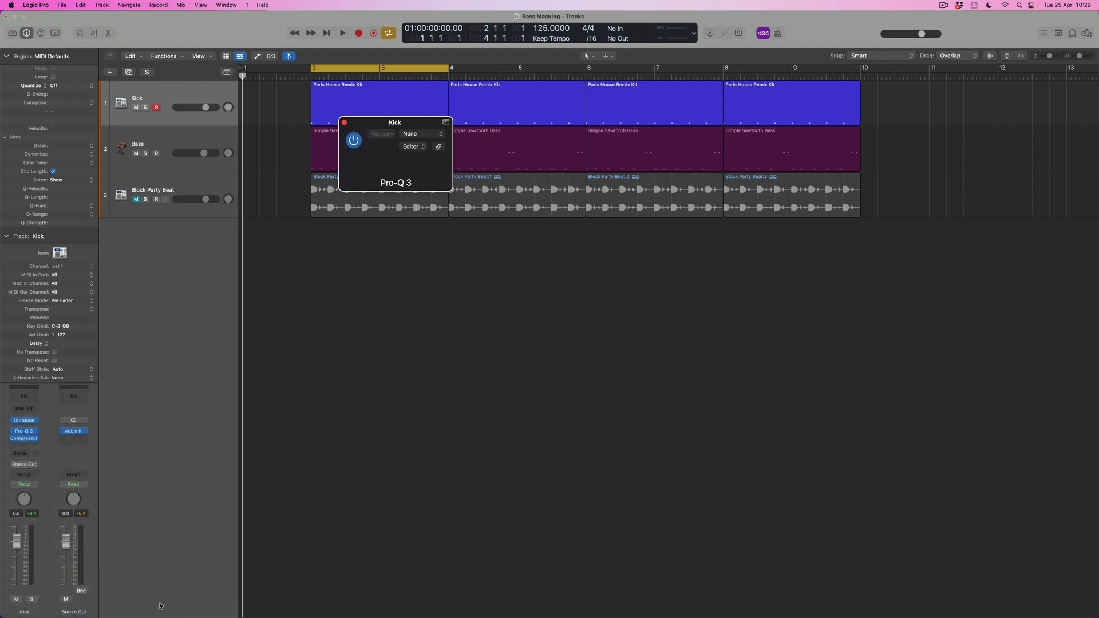
Copy the Kick's Pro-Q 3 to the Bass channel ahead of its Compressor and arrange both EQ windows side by side.
click(95, 33)
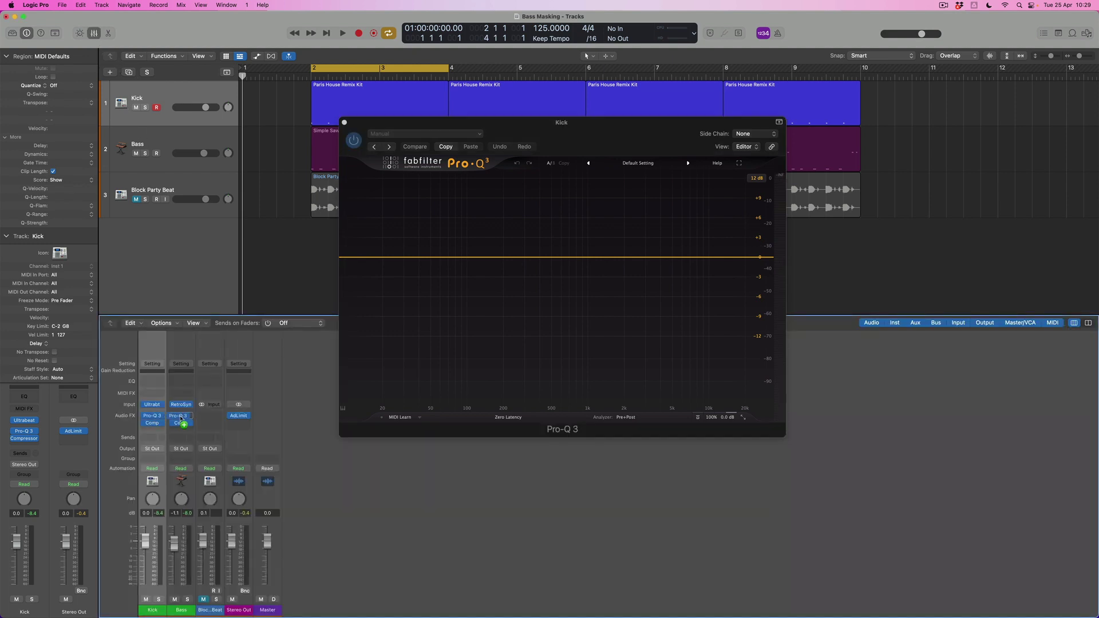
click(183, 420)
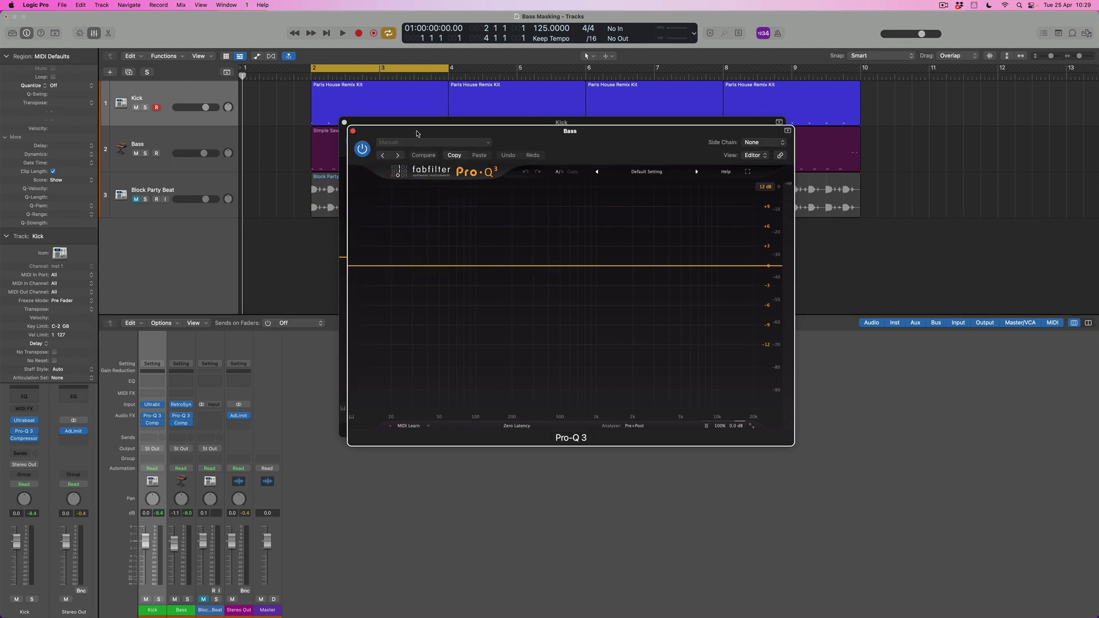
drag(417, 134, 664, 184)
drag(564, 122, 383, 186)
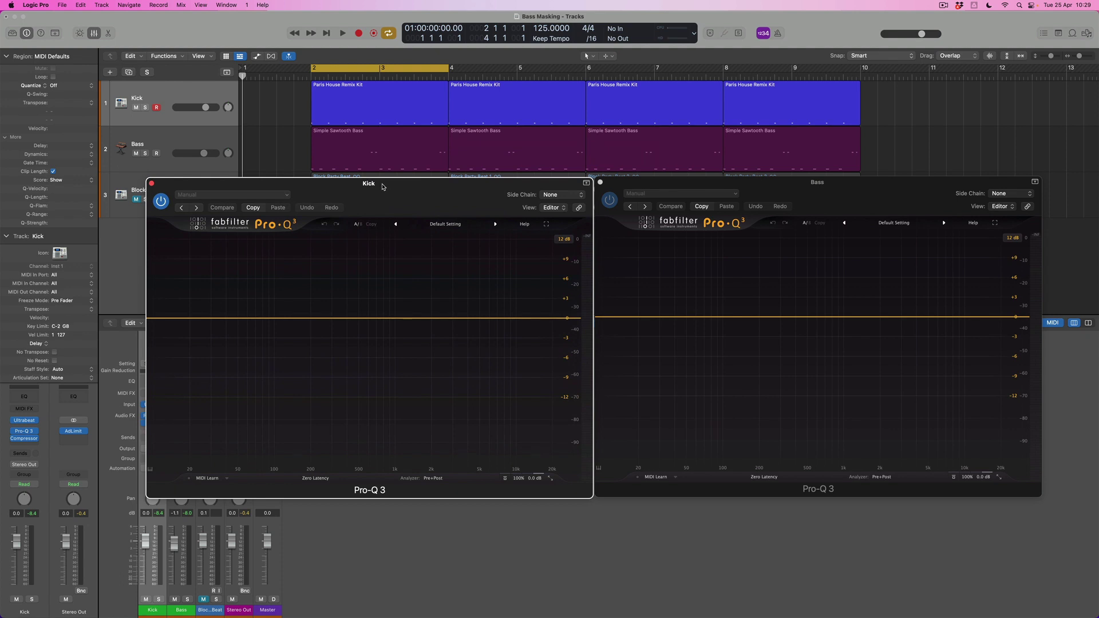
Set the Kick EQ's external spectrum to Bass and the Bass EQ's external spectrum to Kick.
click(440, 478)
click(439, 479)
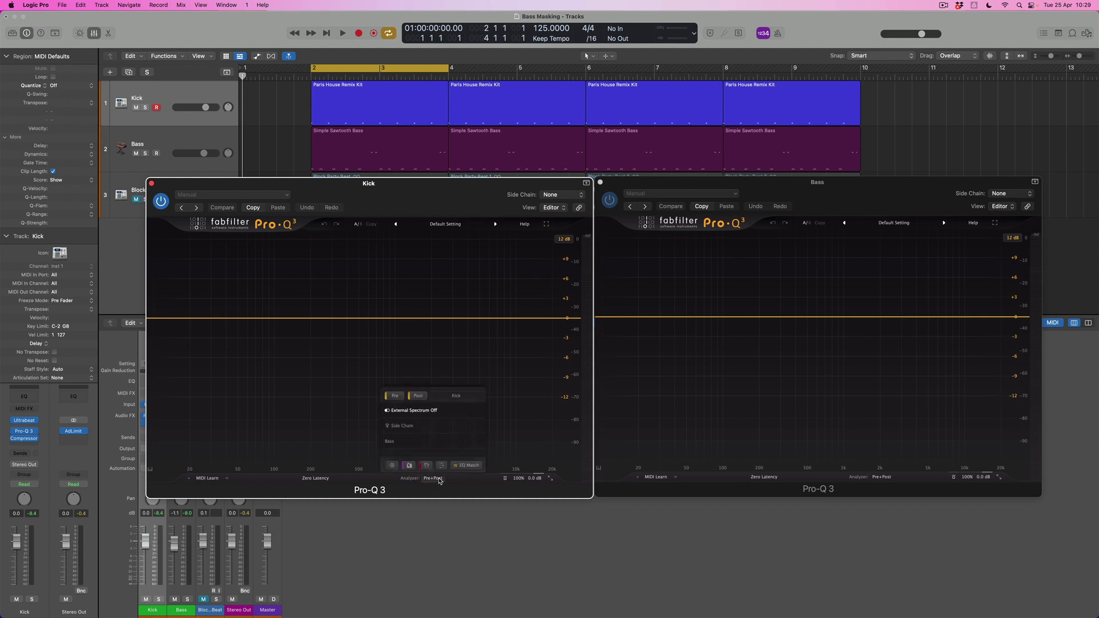
click(392, 442)
click(882, 477)
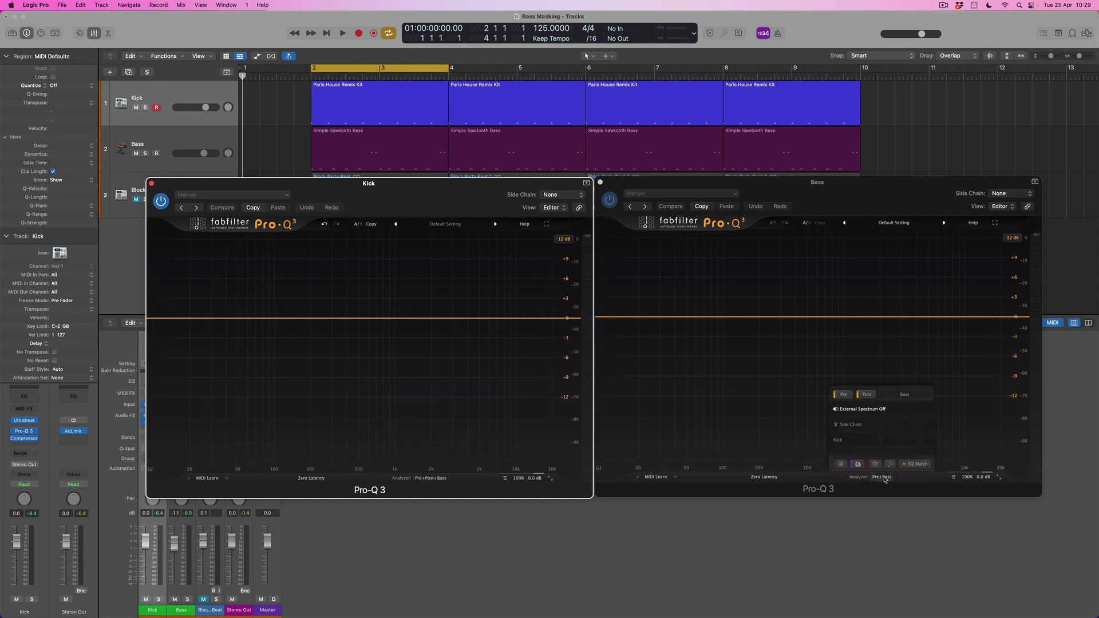
click(842, 441)
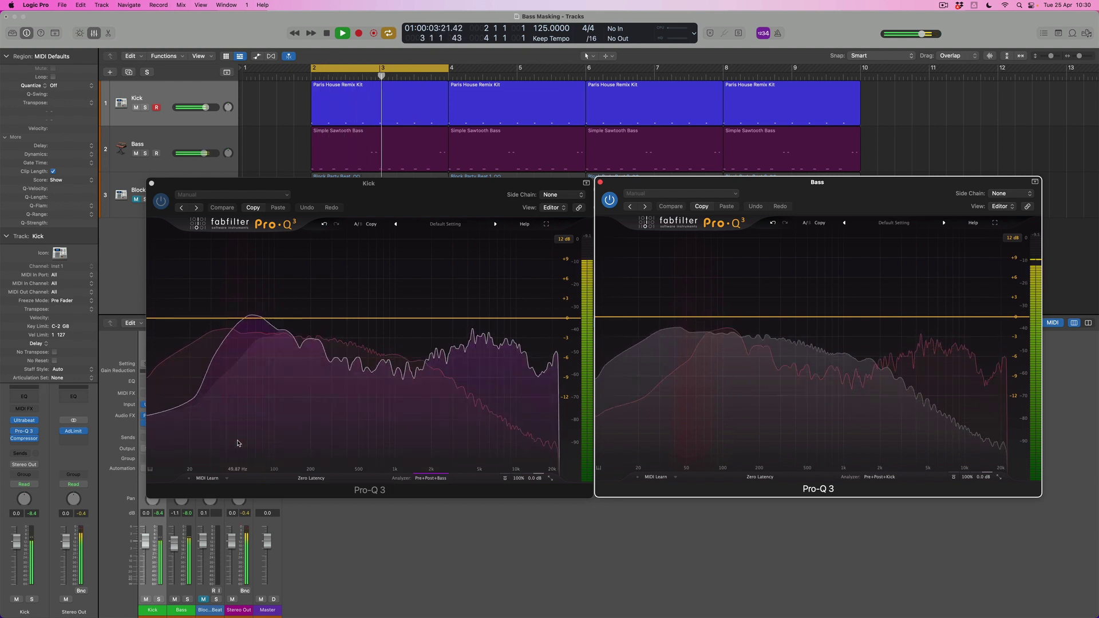
Examine the Kick's spectrum peaks against the Bass spectrum in the Kick EQ during loop playback.
click(238, 443)
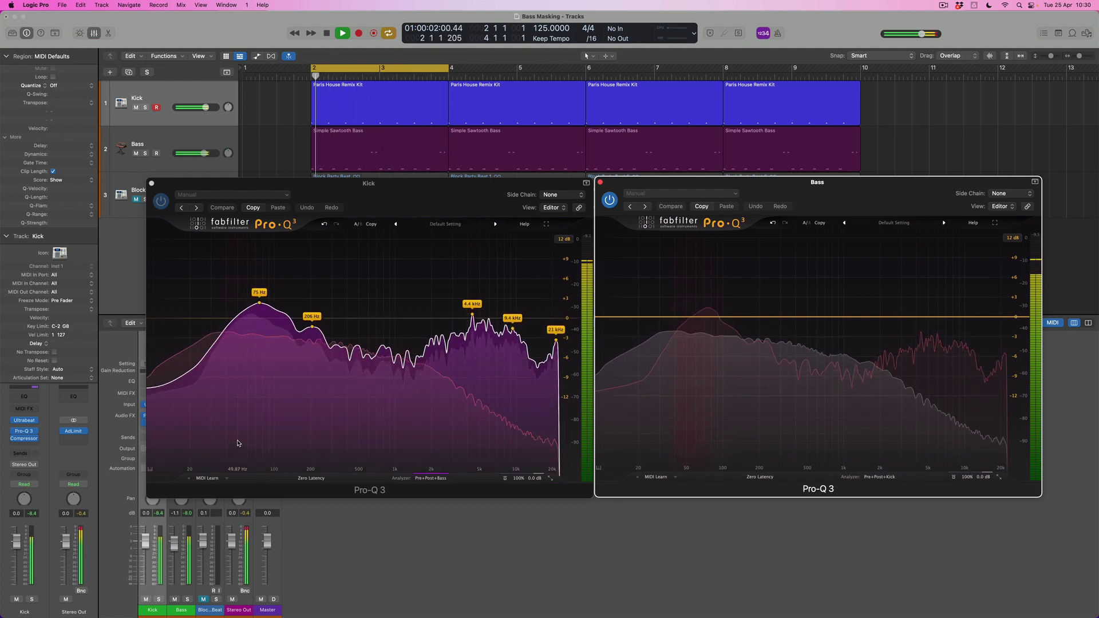
drag(238, 443, 311, 466)
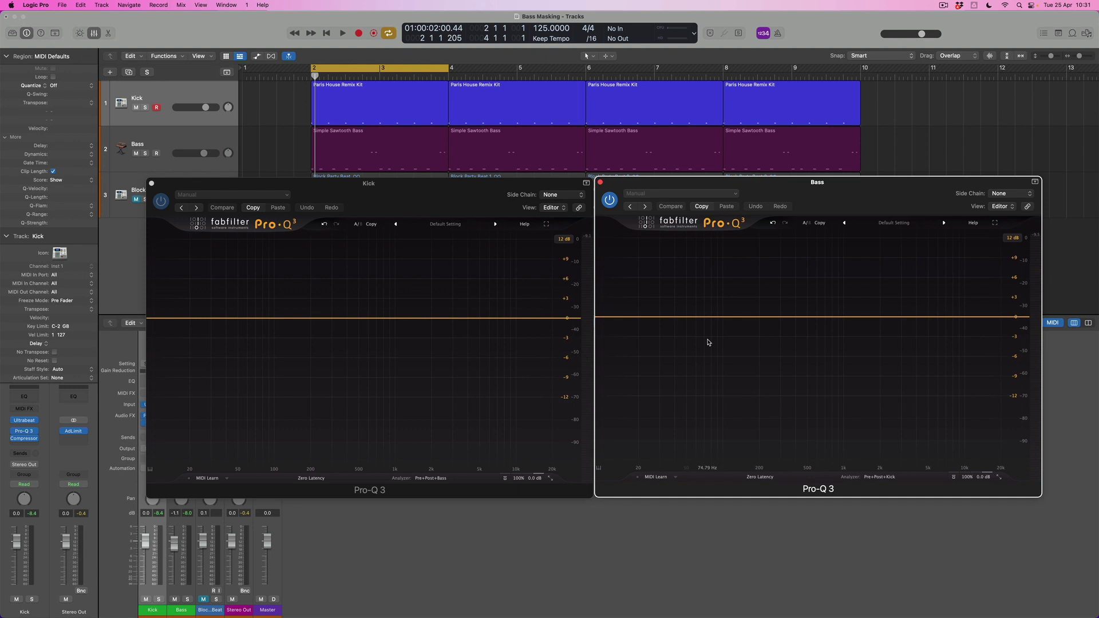
Add a bell cut of about -12 dB at about 57 Hz in the Bass EQ while the loop plays.
key(space)
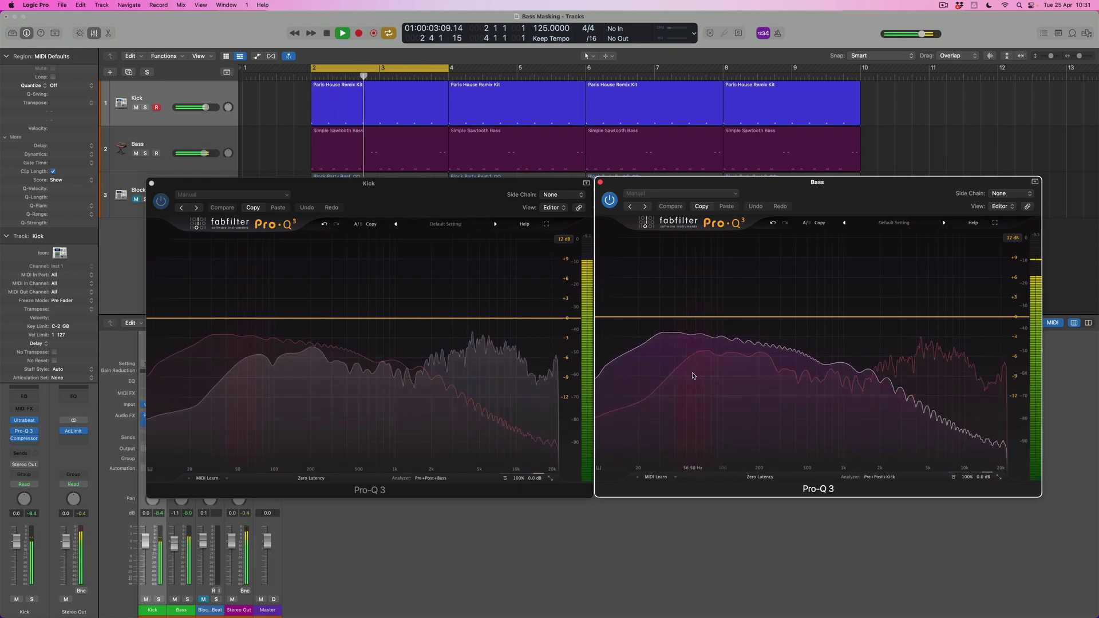
drag(693, 376, 693, 374)
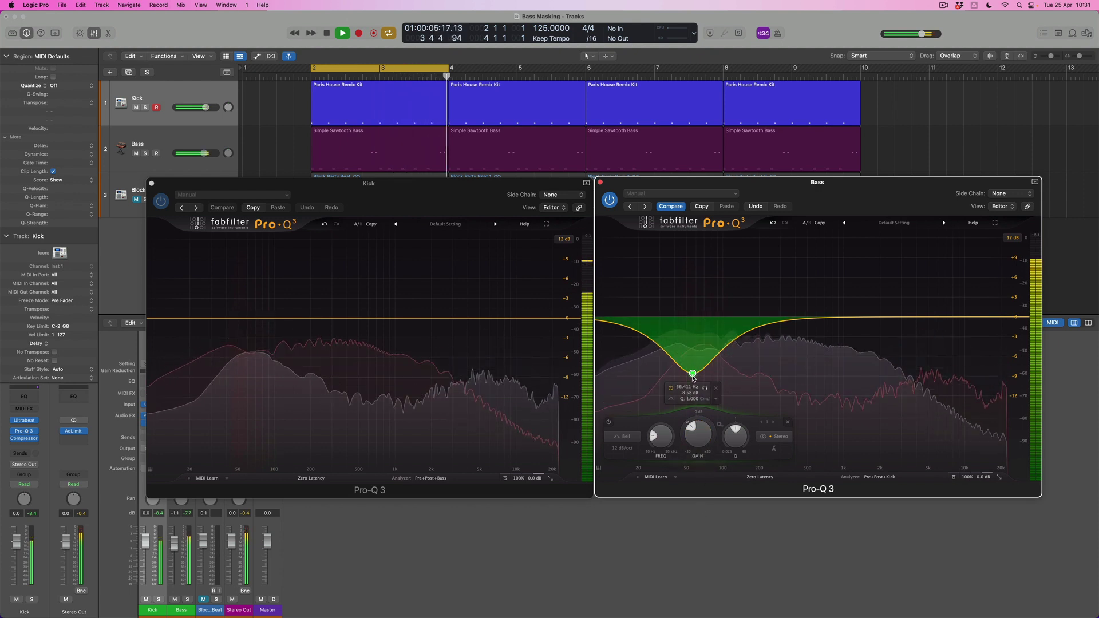
drag(693, 375, 693, 398)
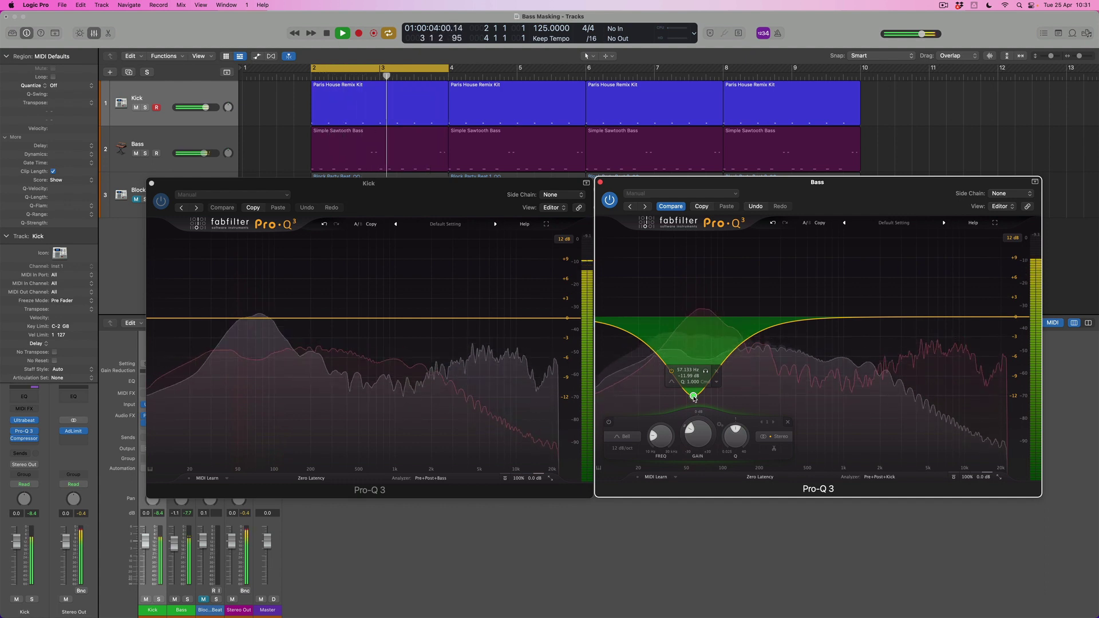
key(space)
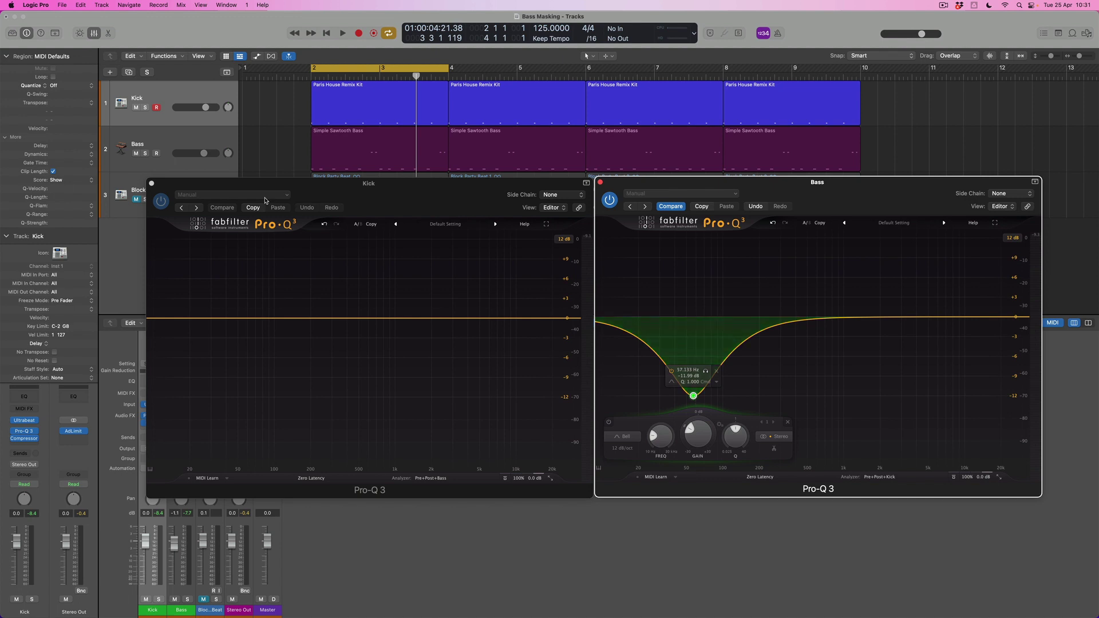
Solo the Bass track and compare its sound with Pro-Q 3 bypassed and re-enabled during playback.
click(145, 154)
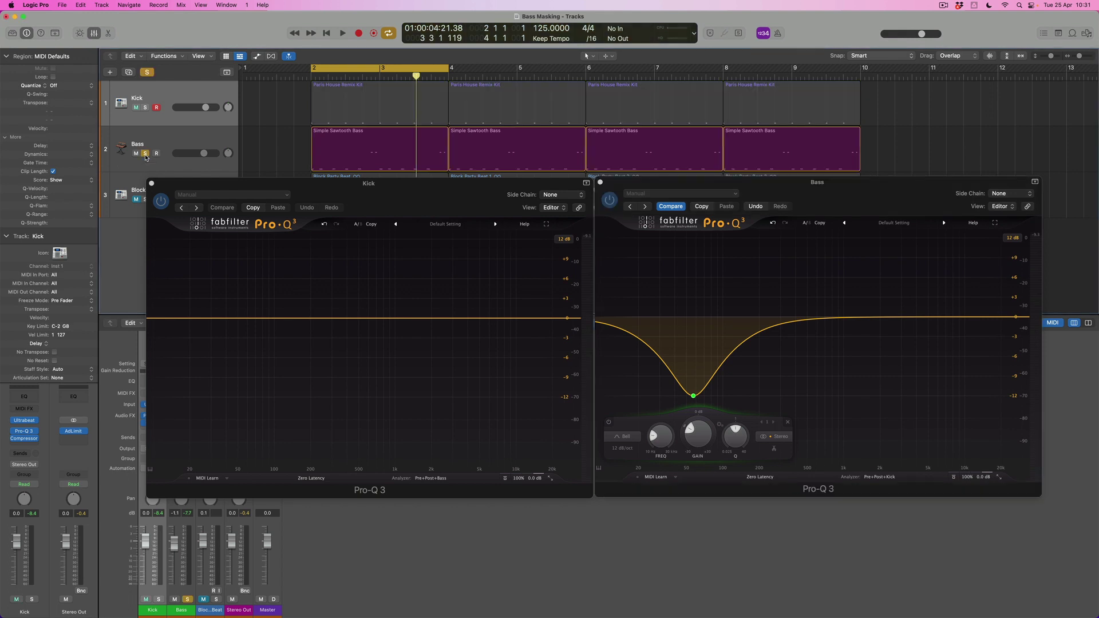
key(space)
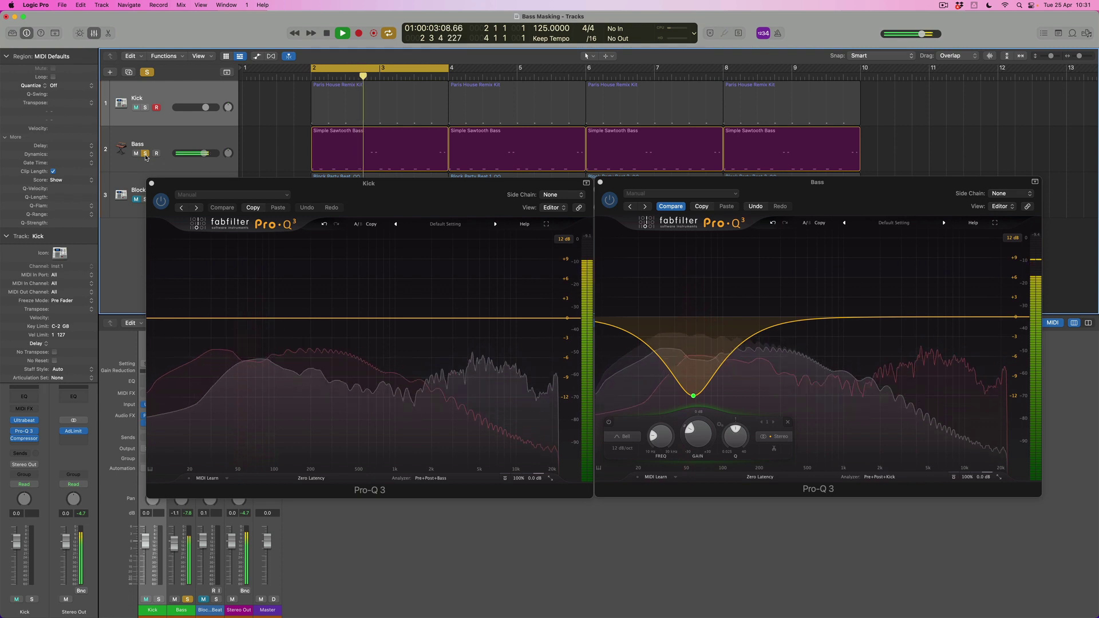
click(610, 200)
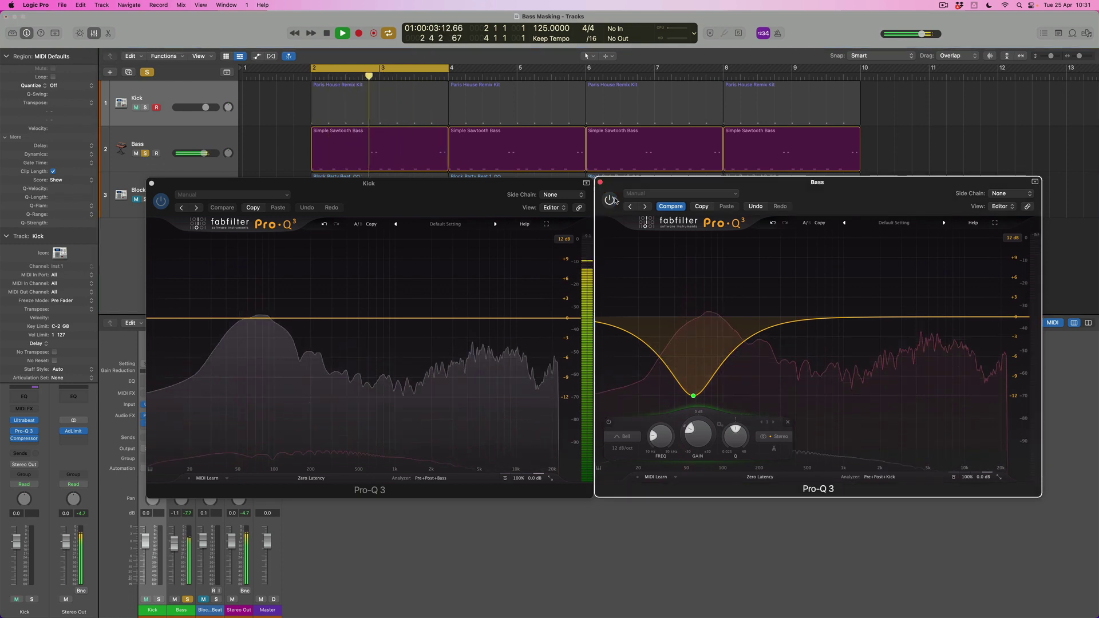
click(611, 199)
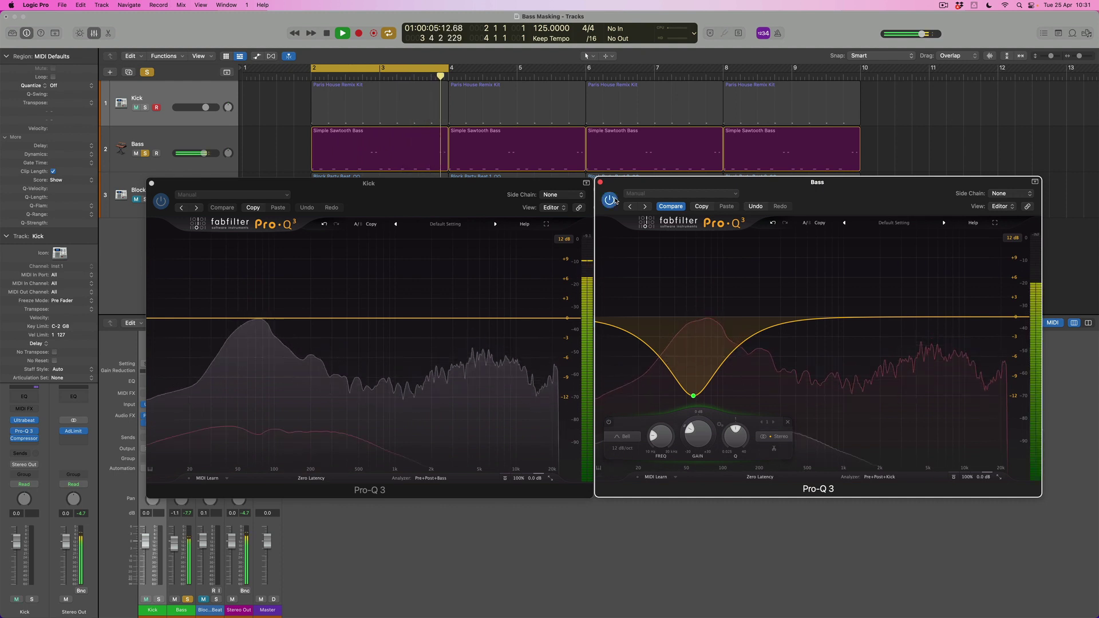
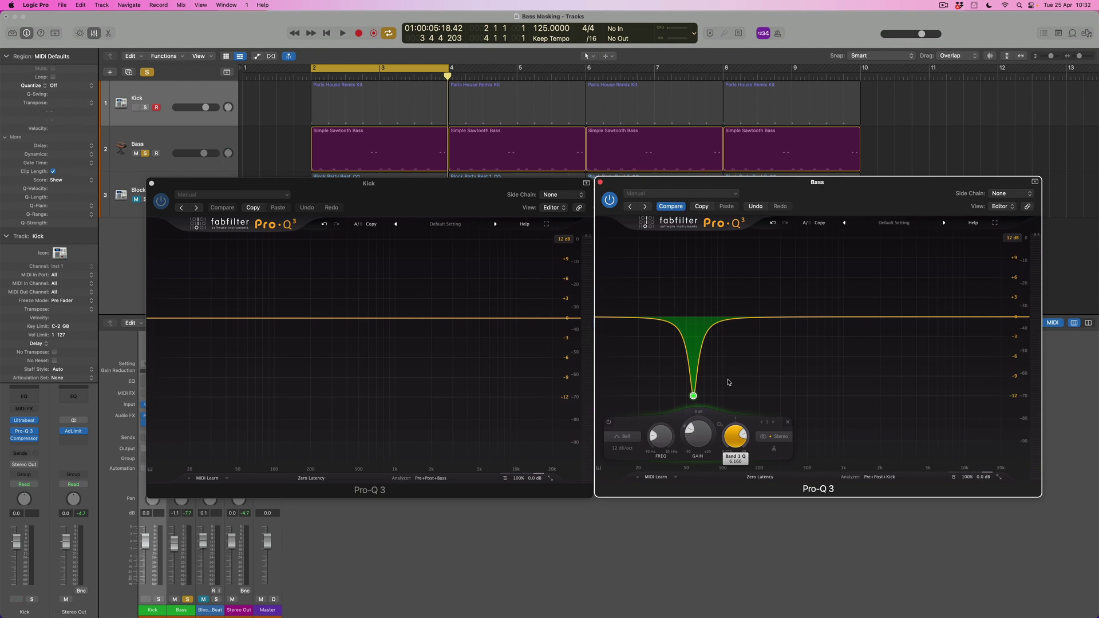
Set the Bass EQ band's gain to about -4.5 dB.
drag(698, 431, 704, 408)
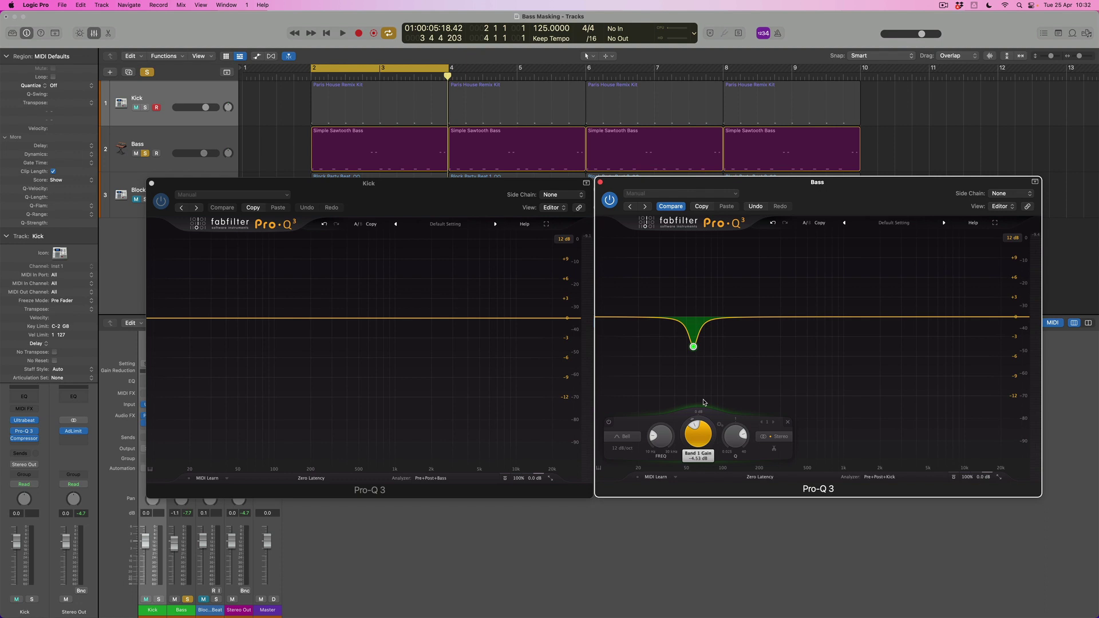
mouse_move(699, 363)
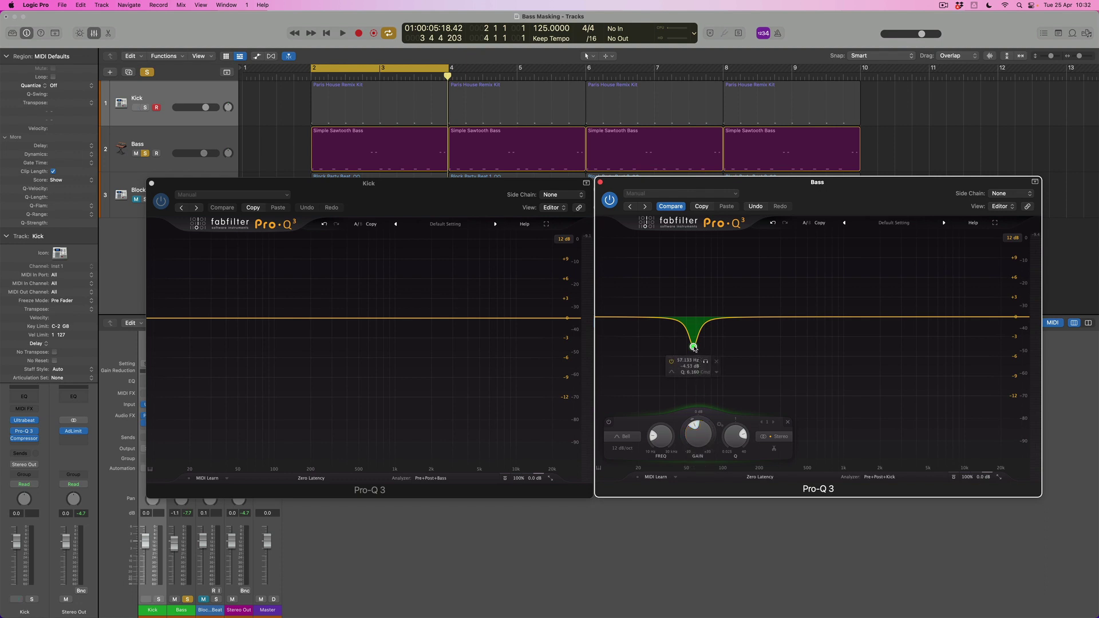
Add a bell boost of about +1 dB at about 57 Hz with a Q of about 2.29 in the Kick EQ.
click(227, 319)
drag(227, 319, 246, 320)
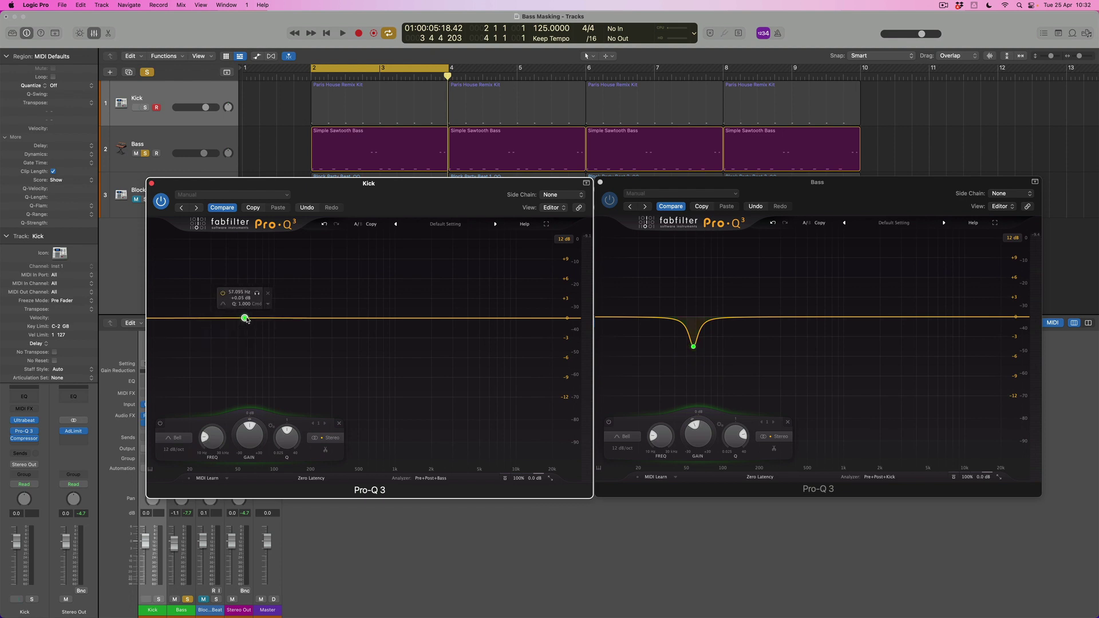
drag(242, 424, 288, 428)
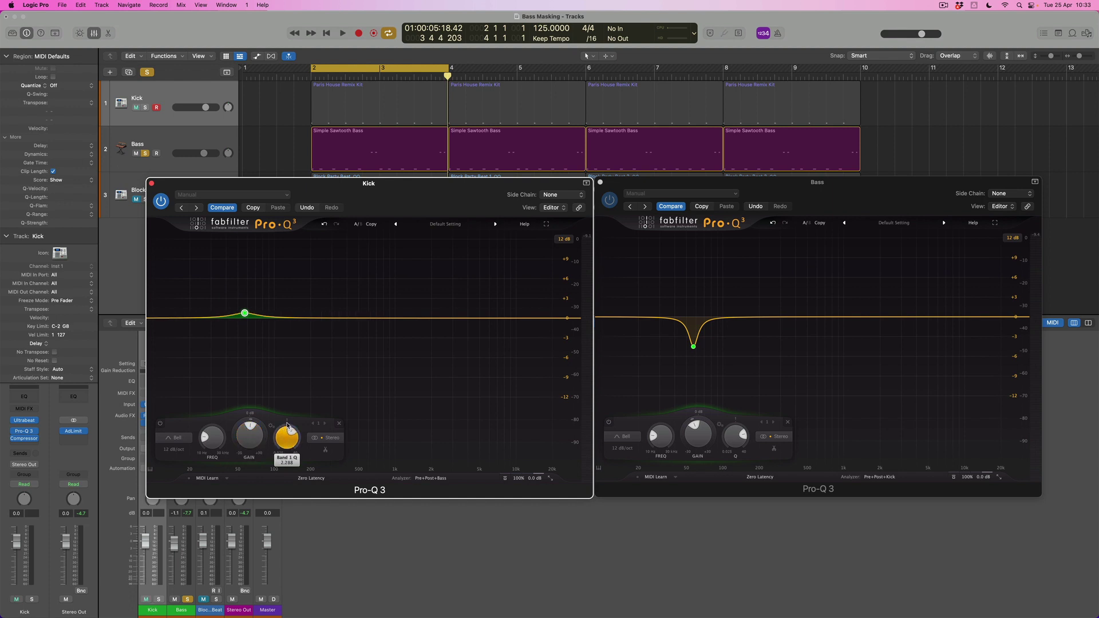
mouse_move(257, 315)
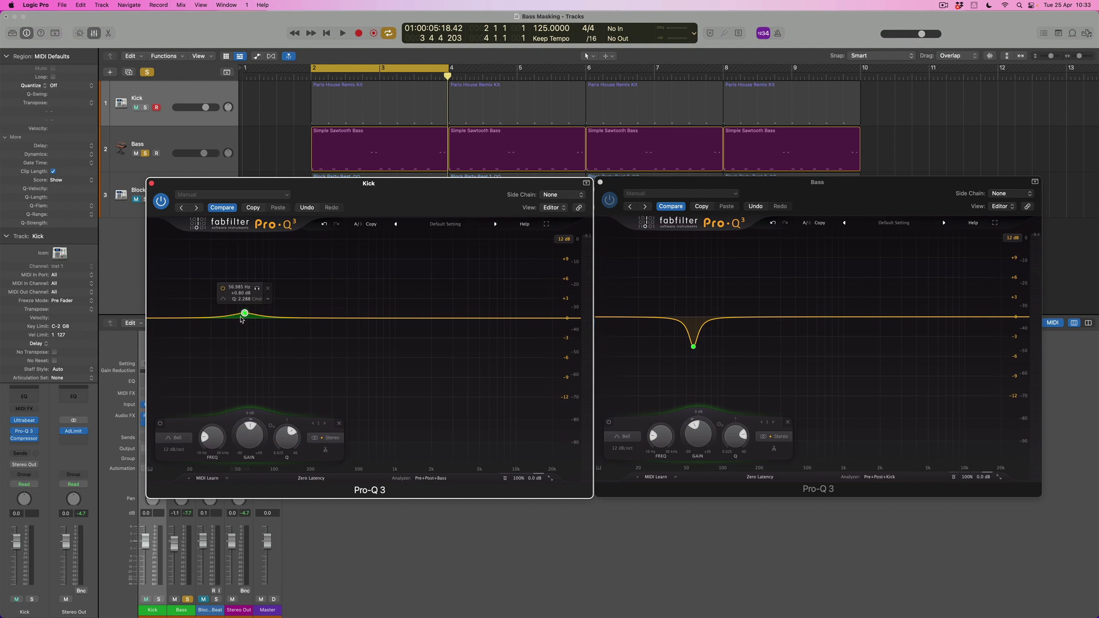
drag(245, 314, 245, 312)
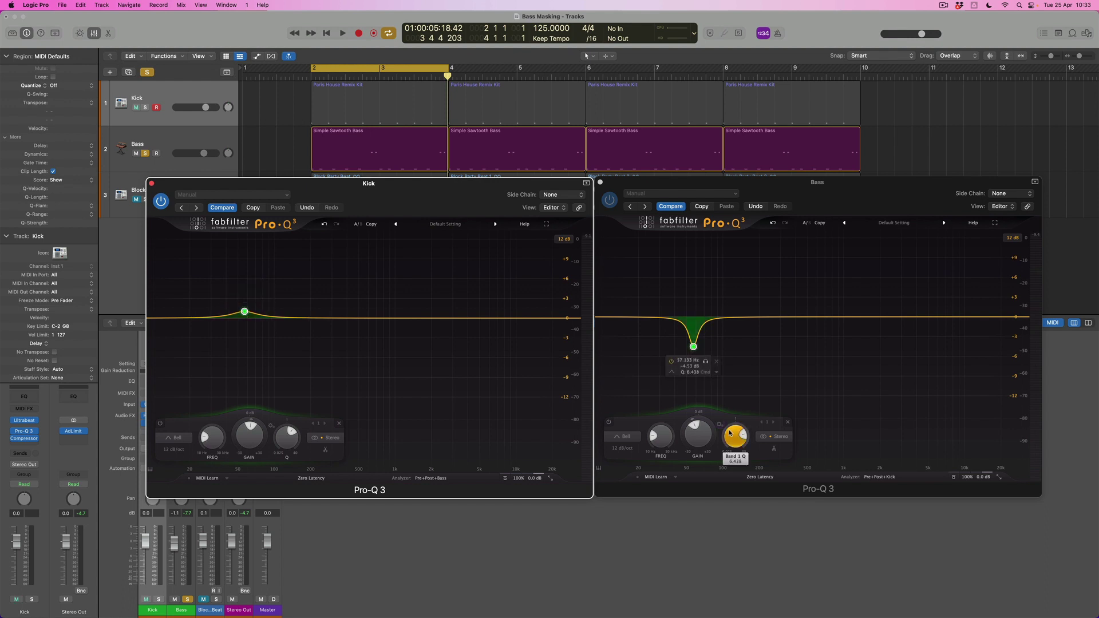
Widen the Bass EQ cut slightly by lowering its Q.
click(730, 437)
drag(730, 437, 730, 439)
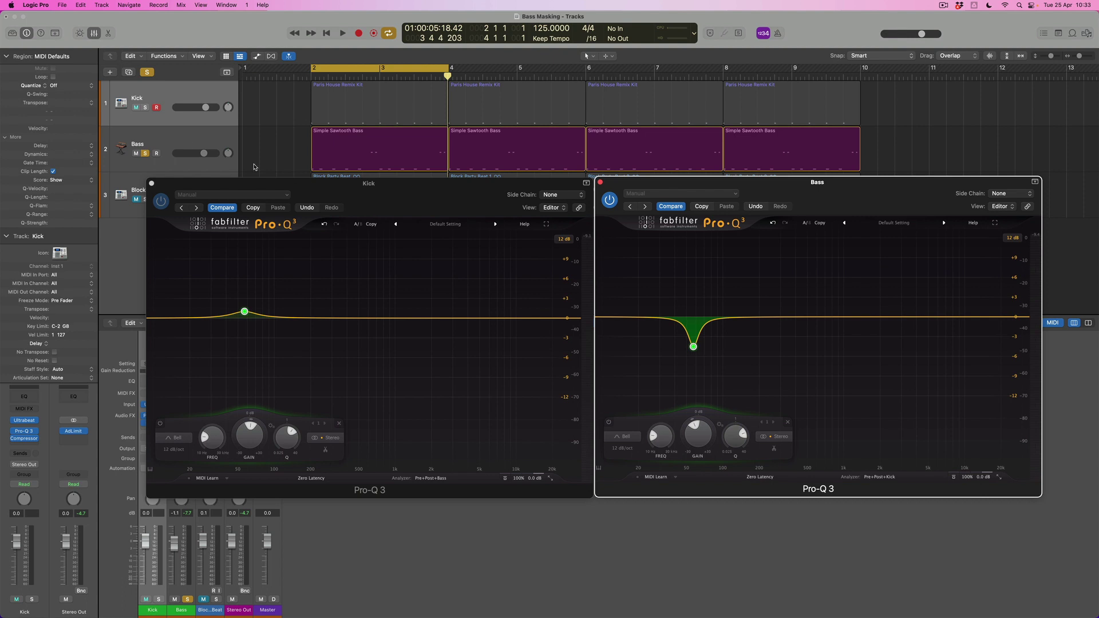
Unsolo the Bass track so that it plays together with the Kick.
click(148, 114)
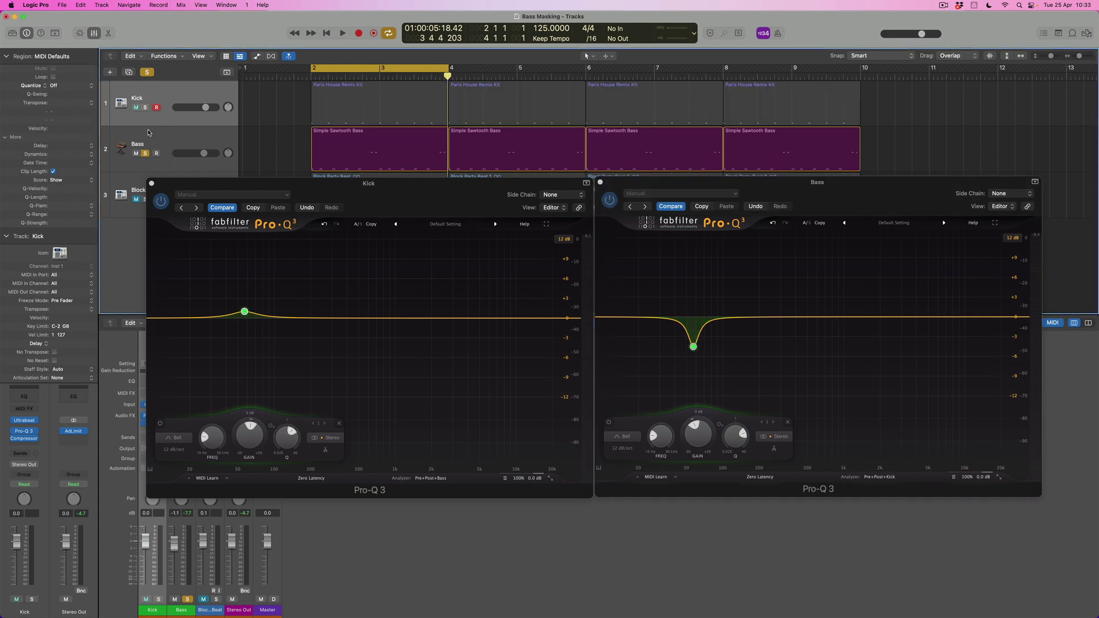
click(145, 153)
key(space)
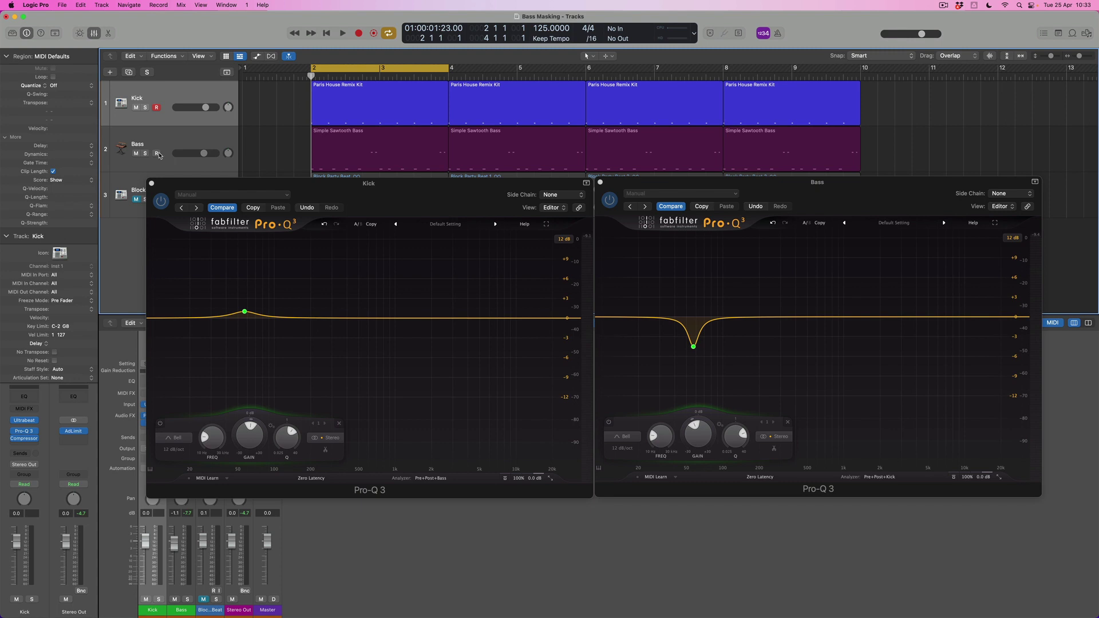
Close both Pro-Q 3 windows and compare the loop with the Kick and Bass EQs bypassed and enabled.
click(152, 185)
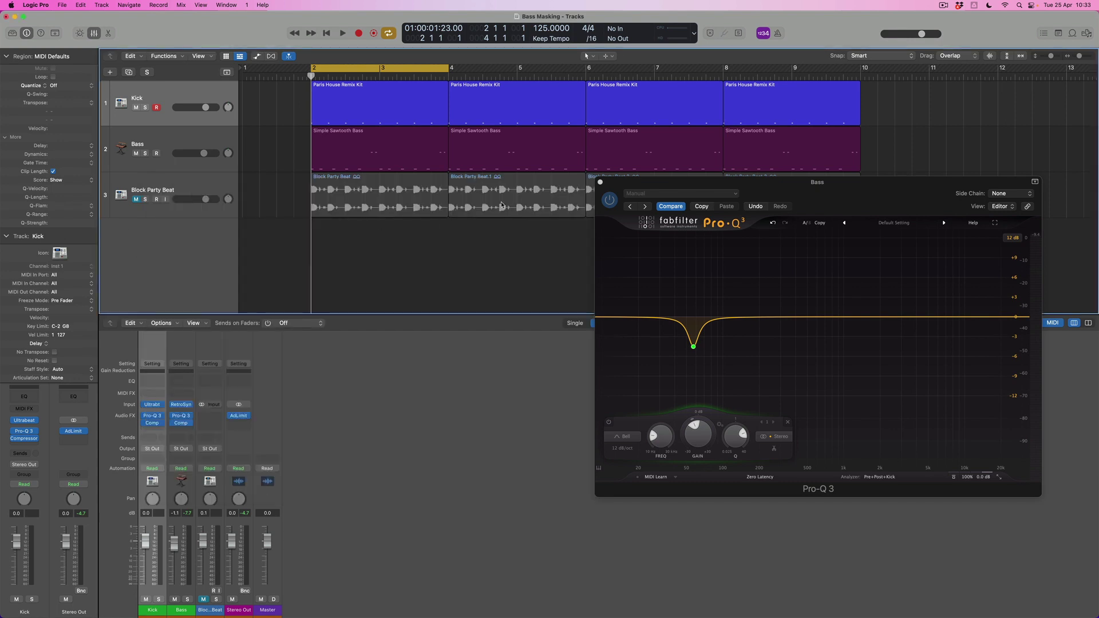
click(600, 182)
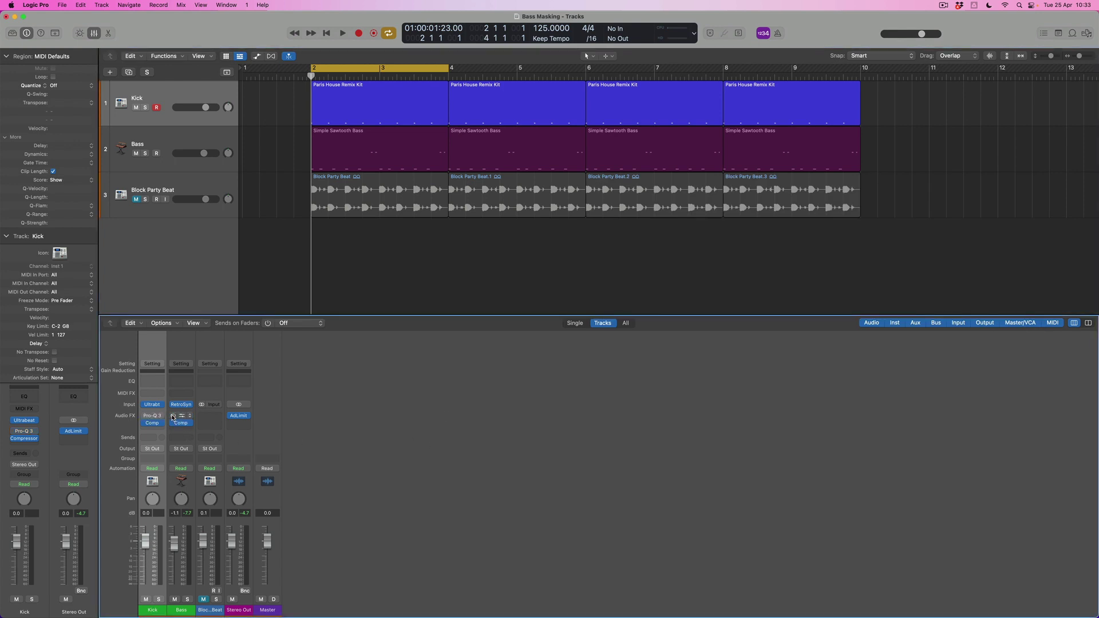
key(space)
mouse_move(144, 419)
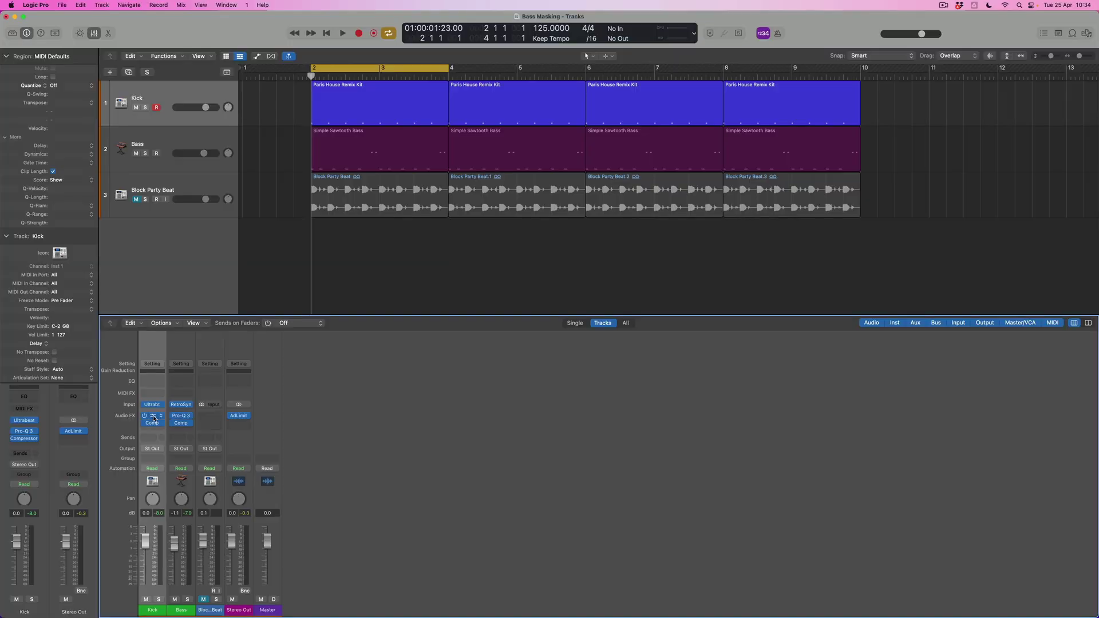
Reopen the Kick's Pro-Q 3 and reposition its window over the arrangement.
click(153, 416)
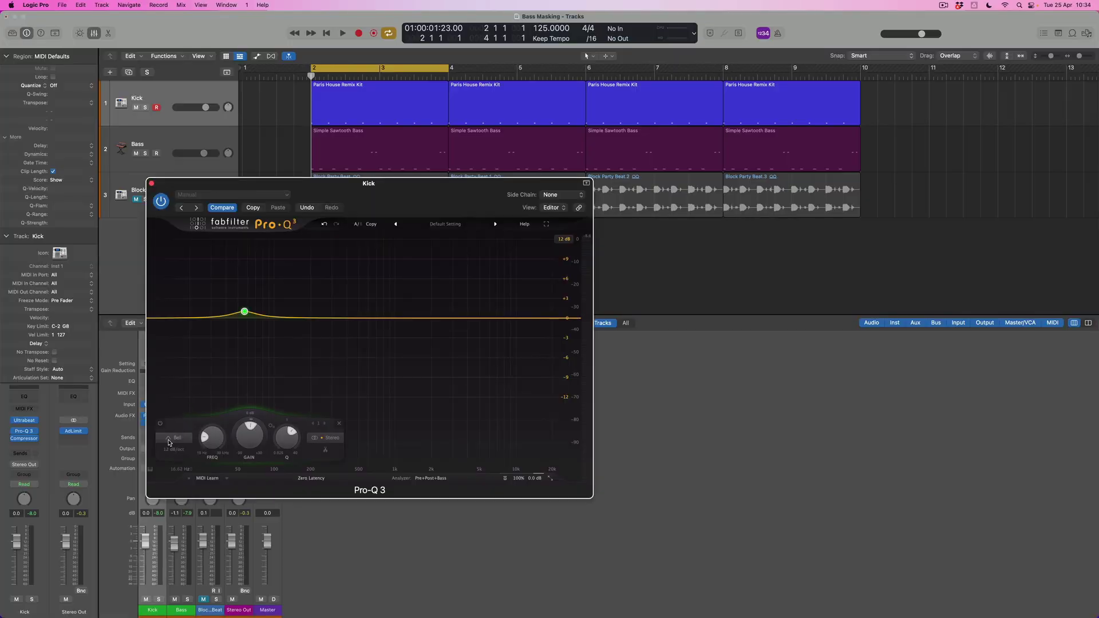
drag(223, 186, 261, 172)
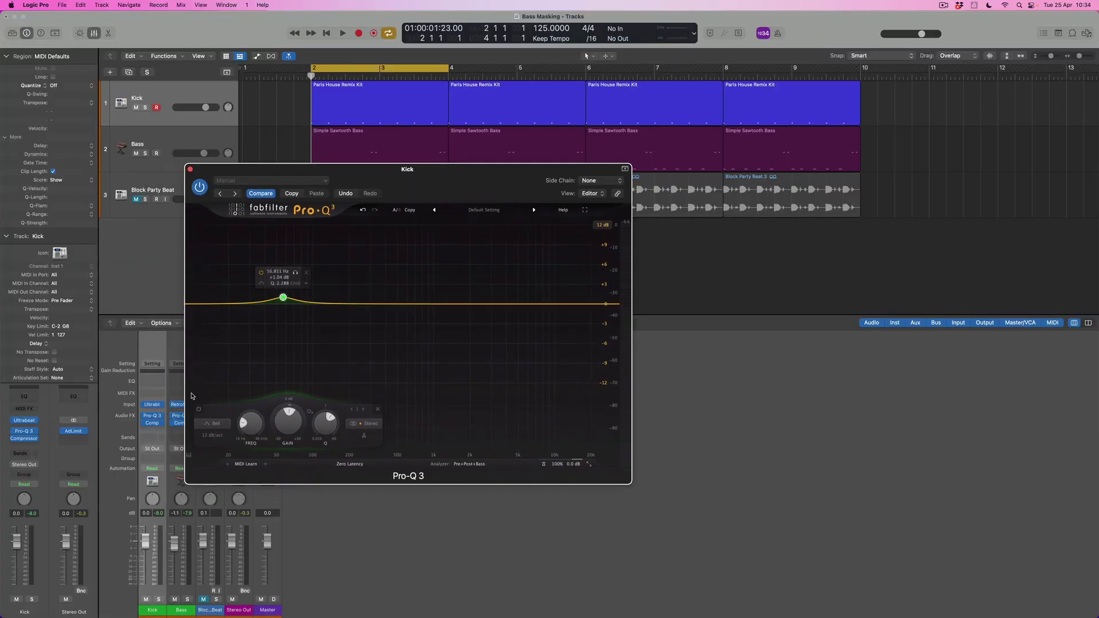
Open the Bass Pro-Q 3 beside the Kick's and add a boost of about 1.4 dB near 143 Hz during playback.
click(181, 418)
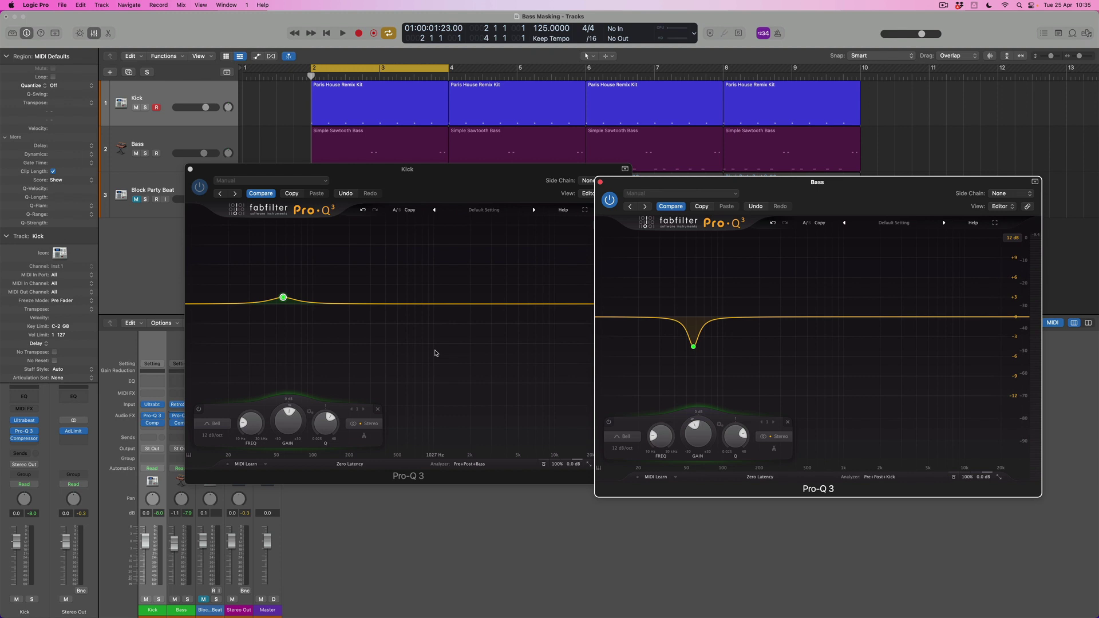
key(space)
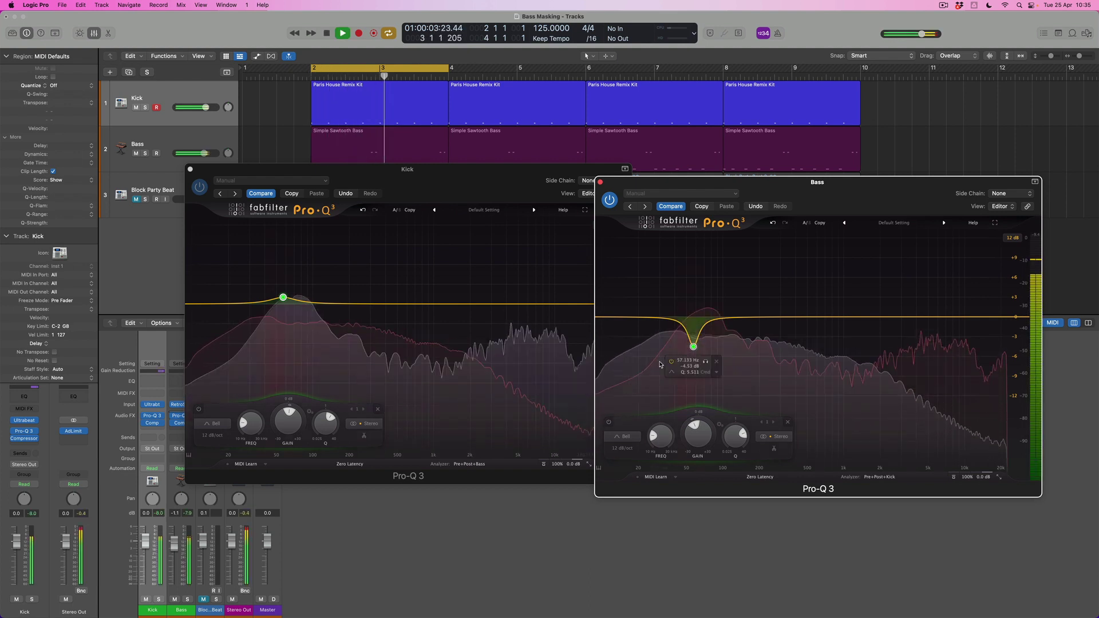
key(Delete)
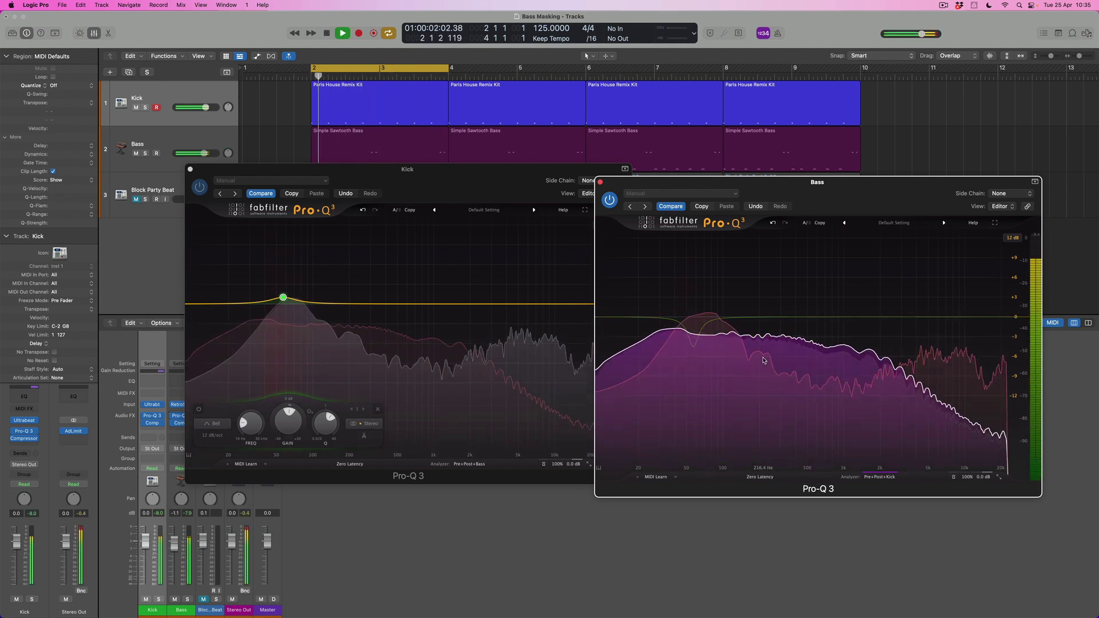
mouse_move(763, 361)
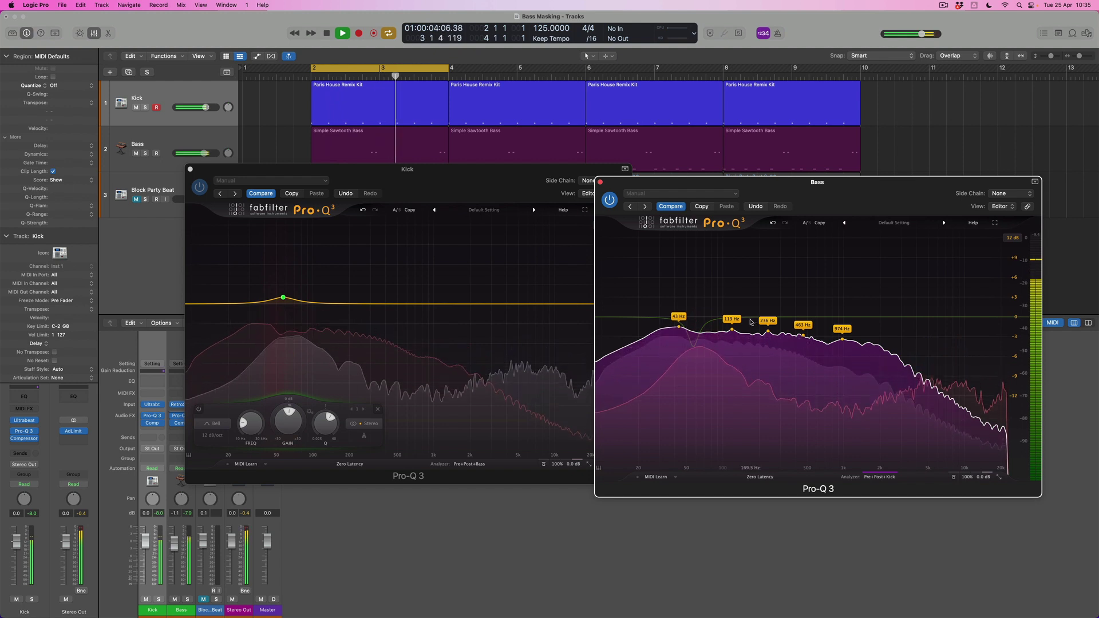
drag(740, 344, 743, 309)
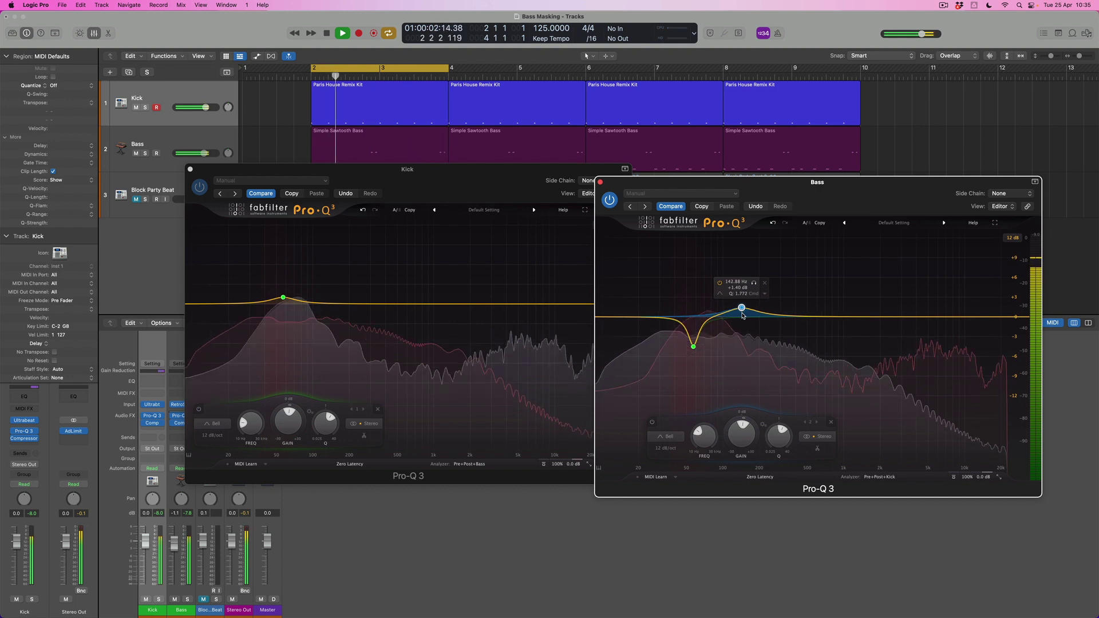
Add a cut of about 1.4 dB near 212 Hz to the Kick EQ and narrow it to a Q of about 2.4.
click(338, 304)
drag(339, 304, 352, 316)
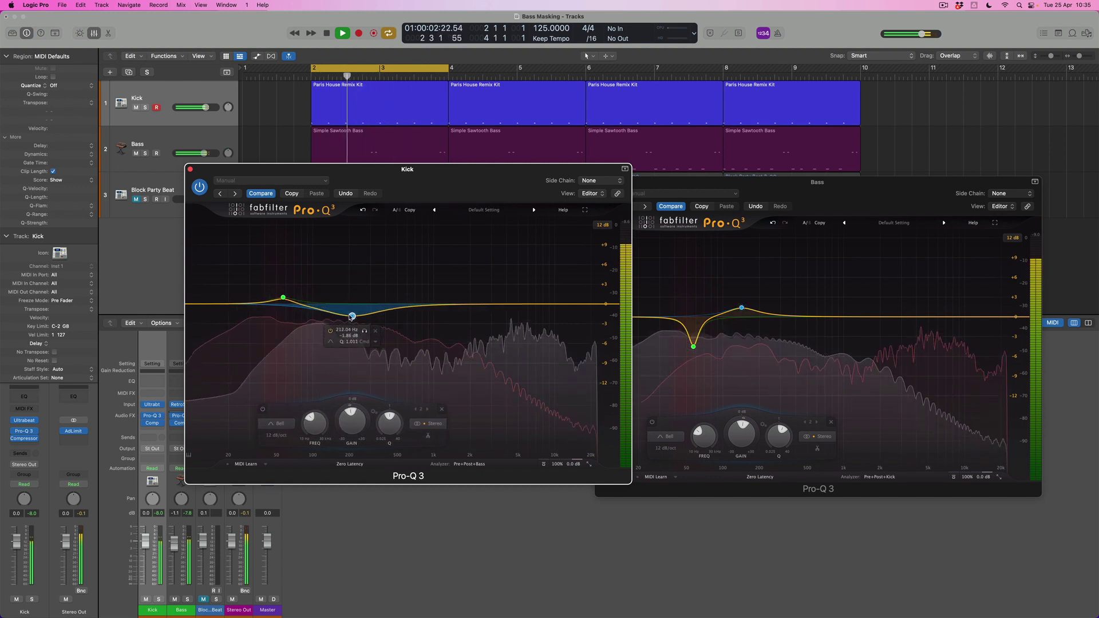
scroll(352, 315, up, 3)
scroll(353, 315, up, 5)
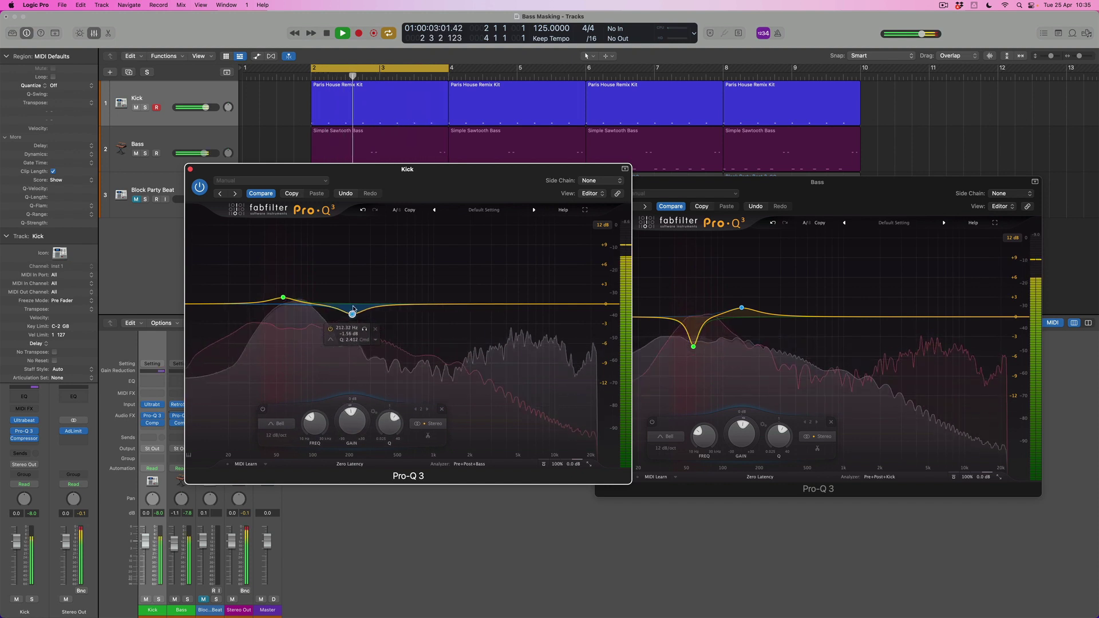
Move the Bass EQ boost to about 195 Hz at +1.3 dB and narrow it to a Q of about 2.6.
click(742, 309)
drag(742, 309, 758, 310)
scroll(750, 309, up, 3)
scroll(761, 310, up, 2)
scroll(758, 309, down, 2)
click(758, 309)
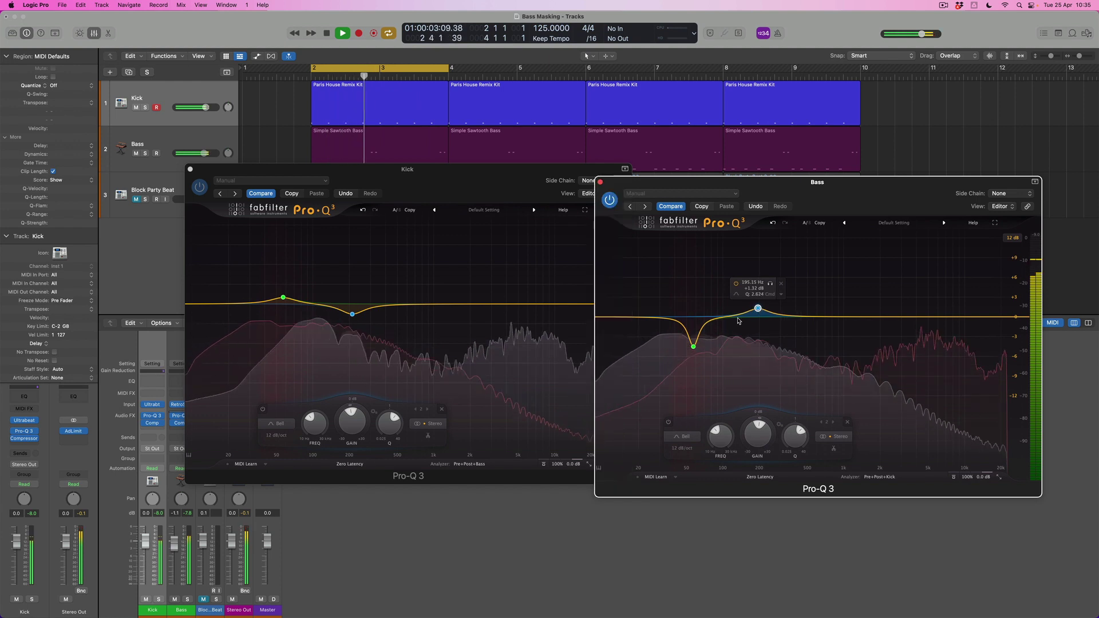
Deepen the Kick cut near 213 Hz to about -2 dB, widen the Bass boost to a Q of about 2.3, and stop playback.
drag(352, 315, 354, 323)
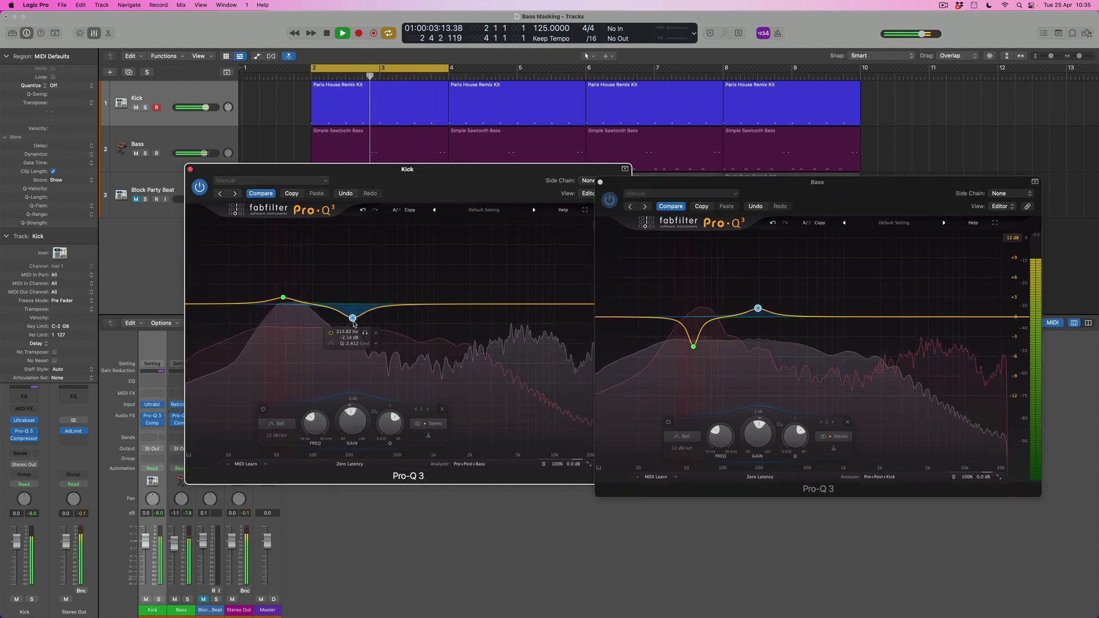
click(758, 309)
drag(758, 311, 758, 311)
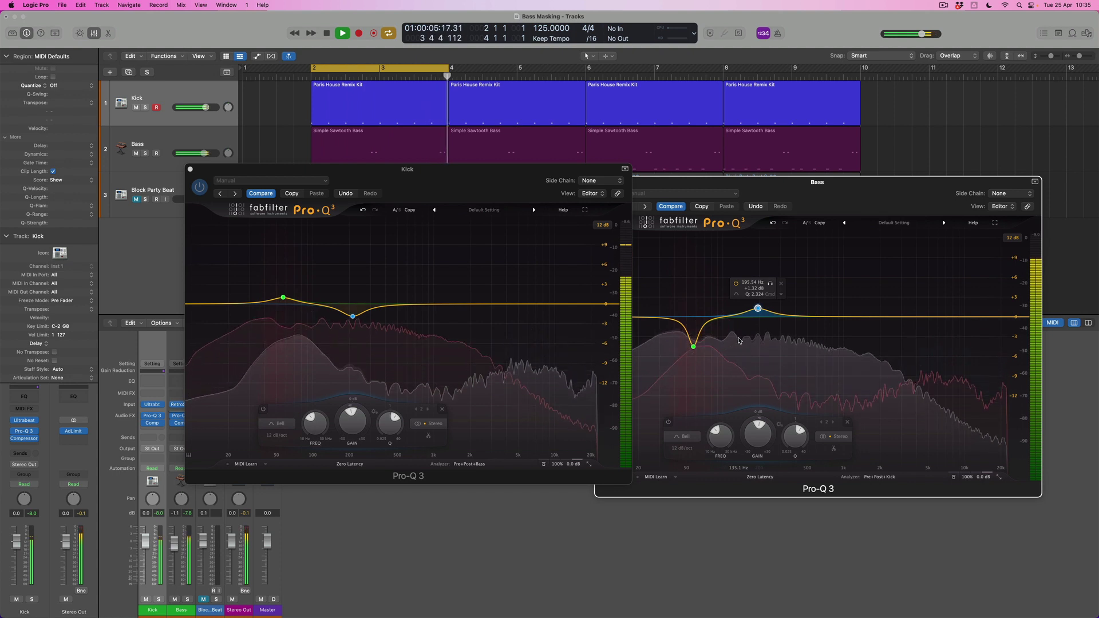
key(space)
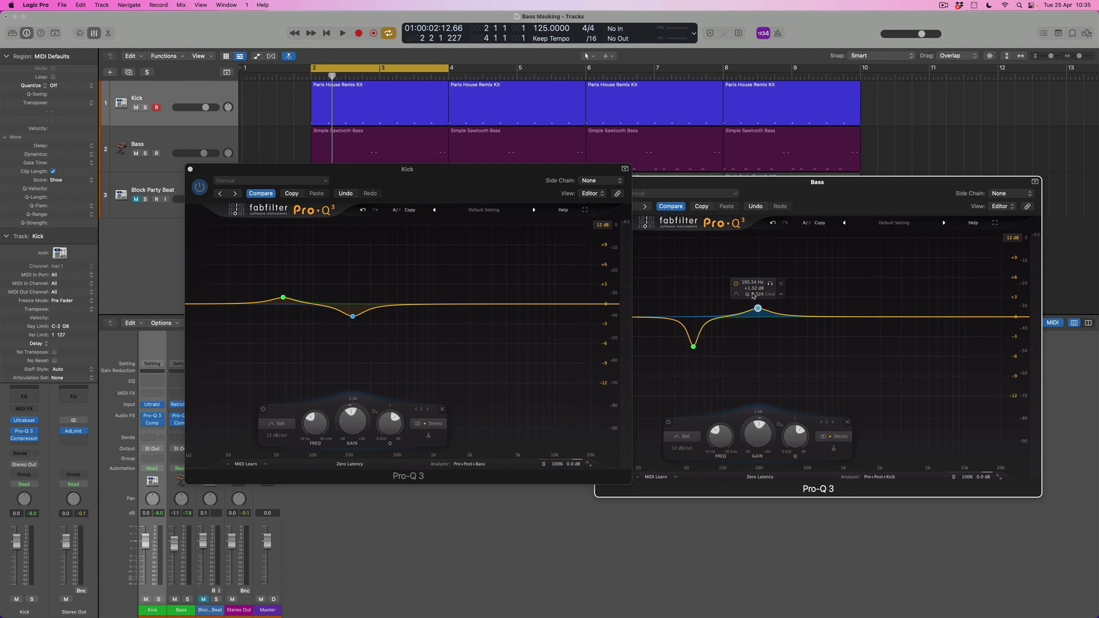
Close both Pro-Q 3 windows and bypass the Pro-Q 3 on the Kick and Bass tracks.
click(353, 319)
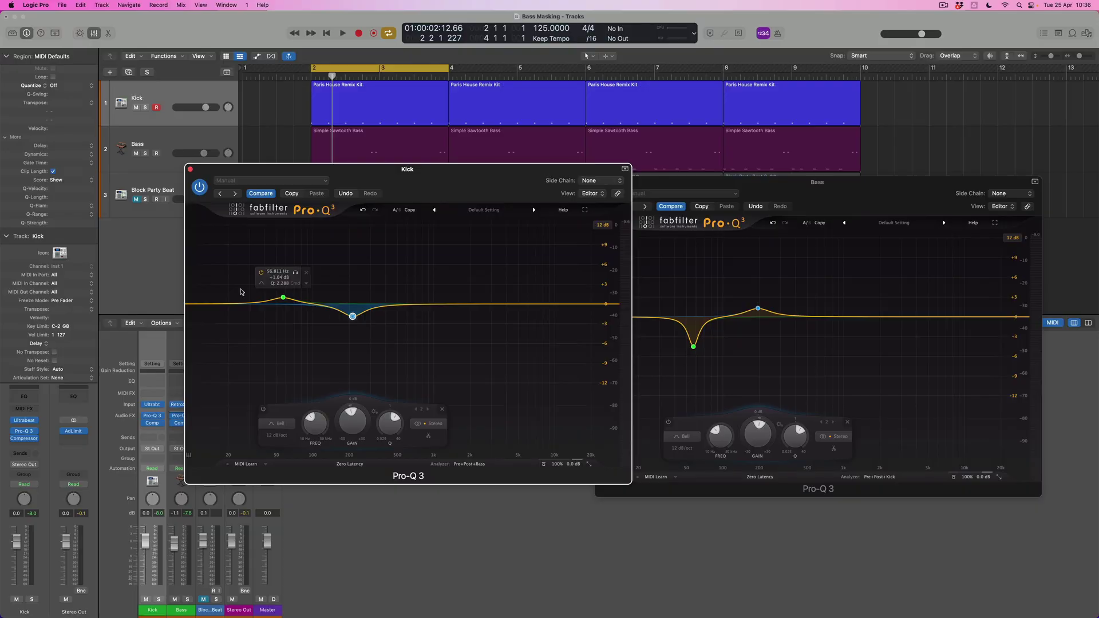
click(190, 169)
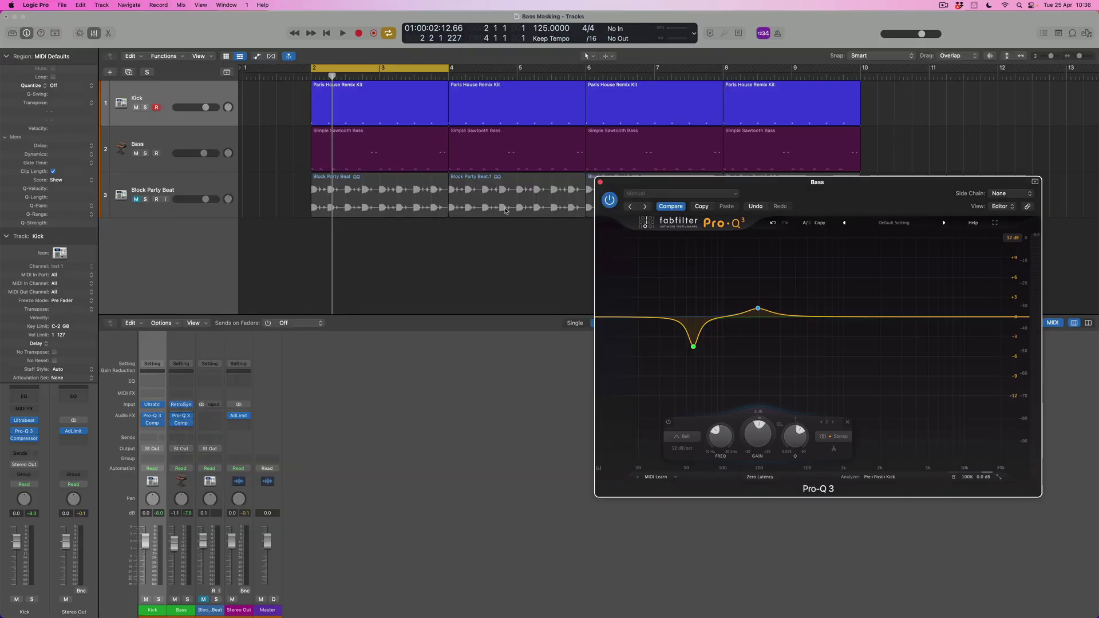
click(601, 182)
mouse_move(174, 419)
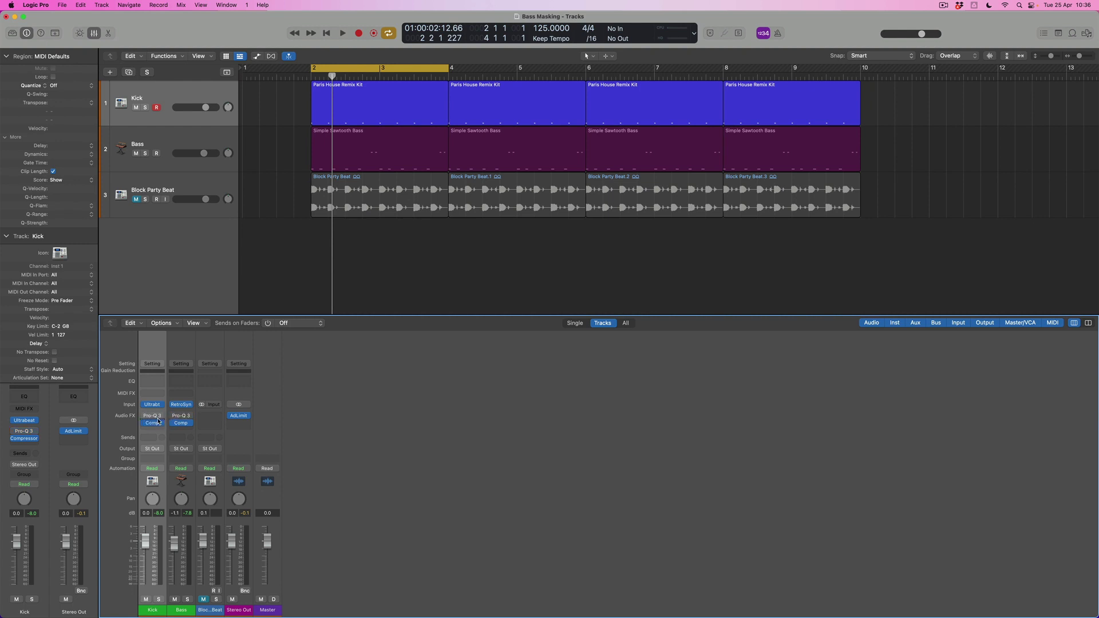
Insert a stereo MultiMeter on the Kick track directly after Pro-Q 3.
click(159, 431)
mouse_move(182, 564)
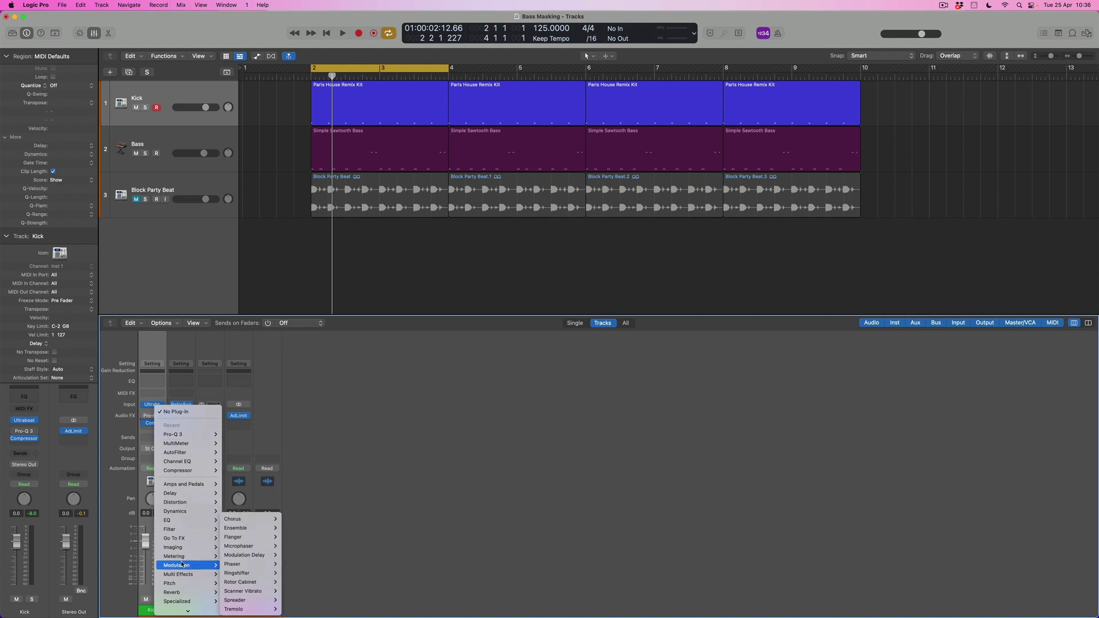
mouse_move(250, 593)
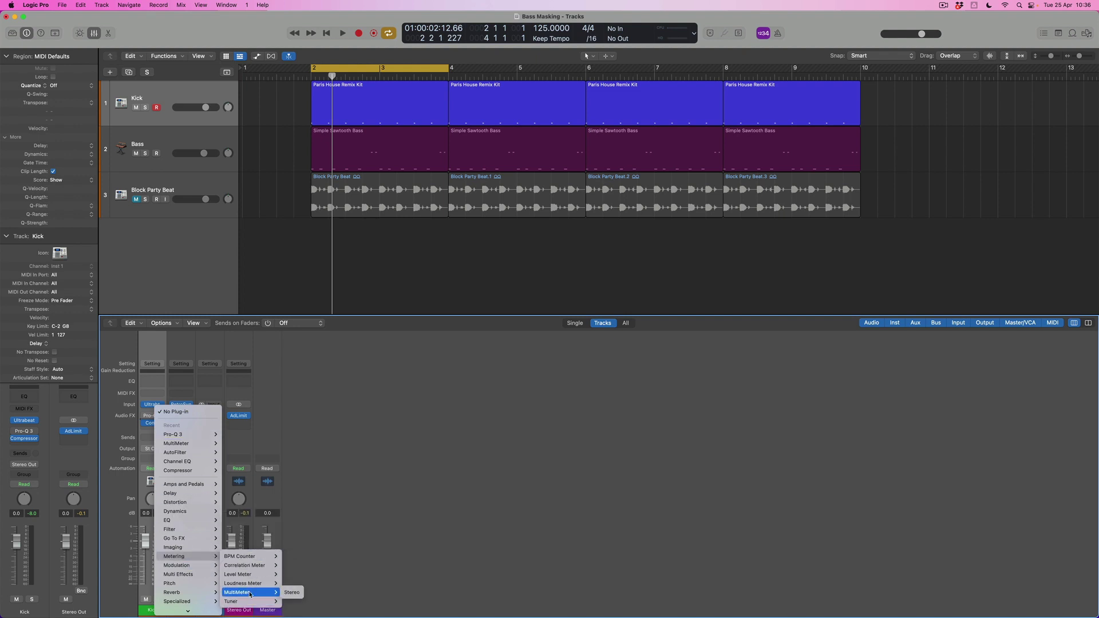
click(292, 593)
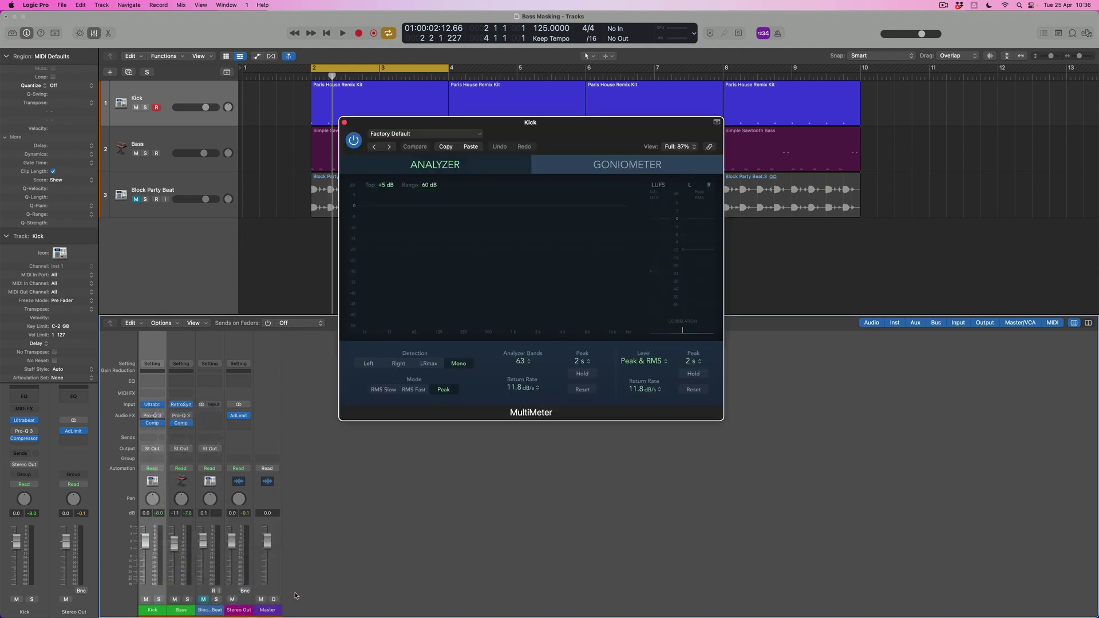
Insert a Channel EQ after the MultiMeter on the Kick track and copy both plug-ins to the Bass track.
click(160, 421)
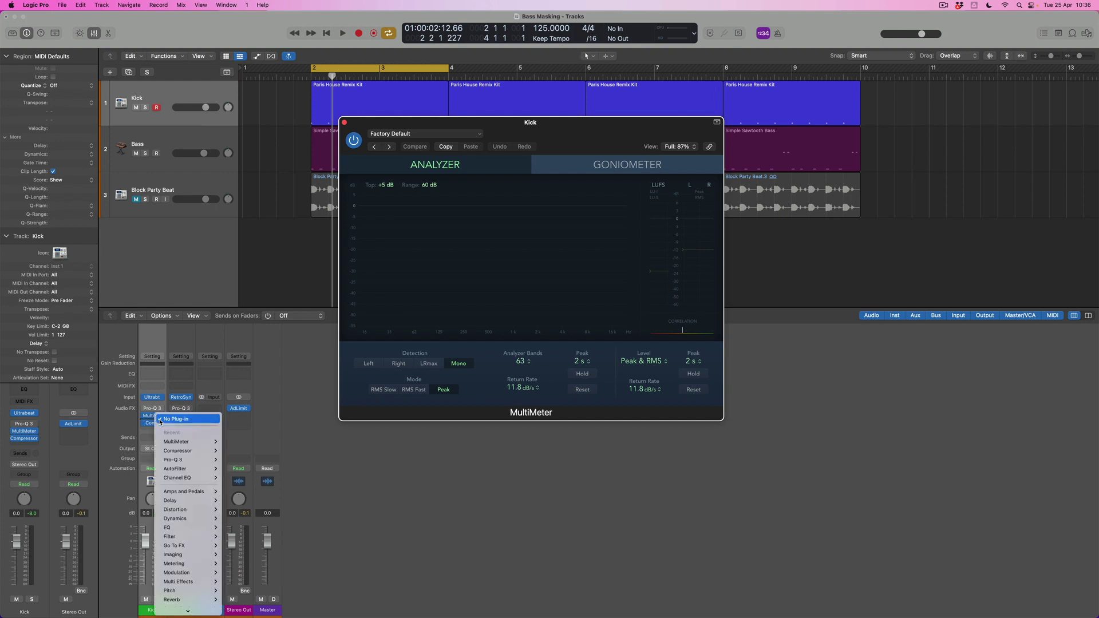
mouse_move(172, 527)
mouse_move(252, 527)
click(307, 527)
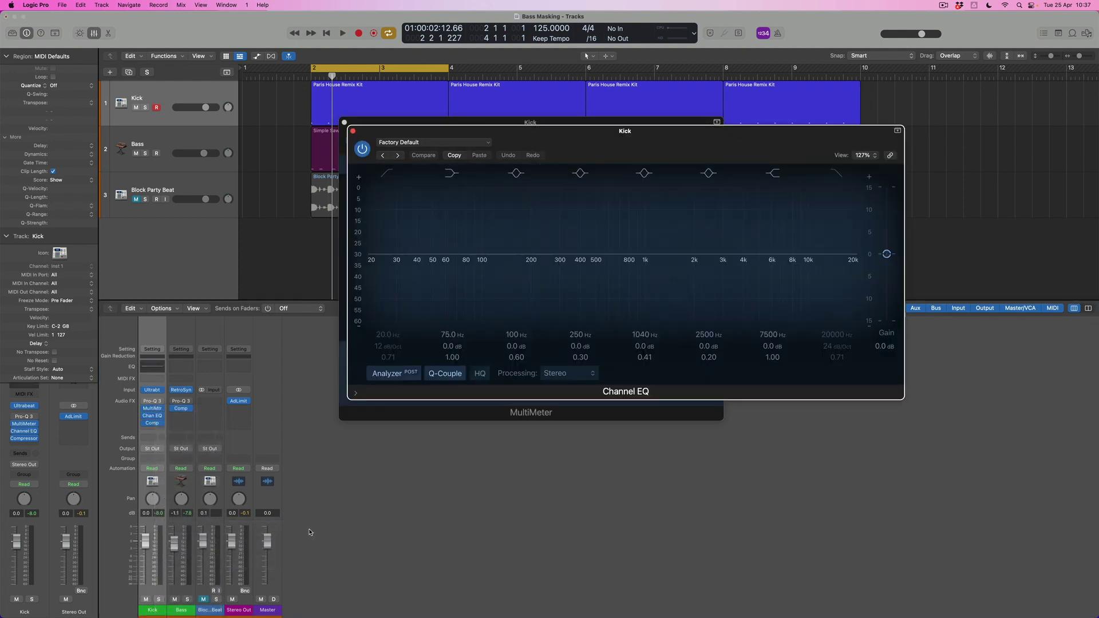
mouse_move(154, 410)
drag(184, 407, 186, 413)
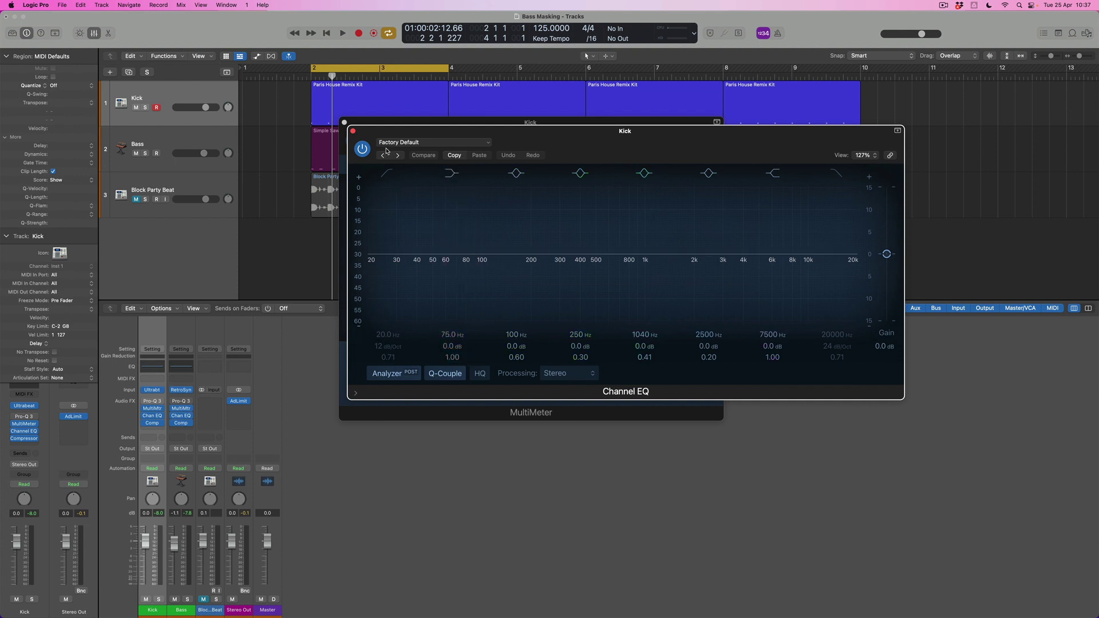
Arrange the Kick's MultiMeter and Channel EQ windows side by side and examine their spectrum displays during playback.
drag(429, 124, 150, 186)
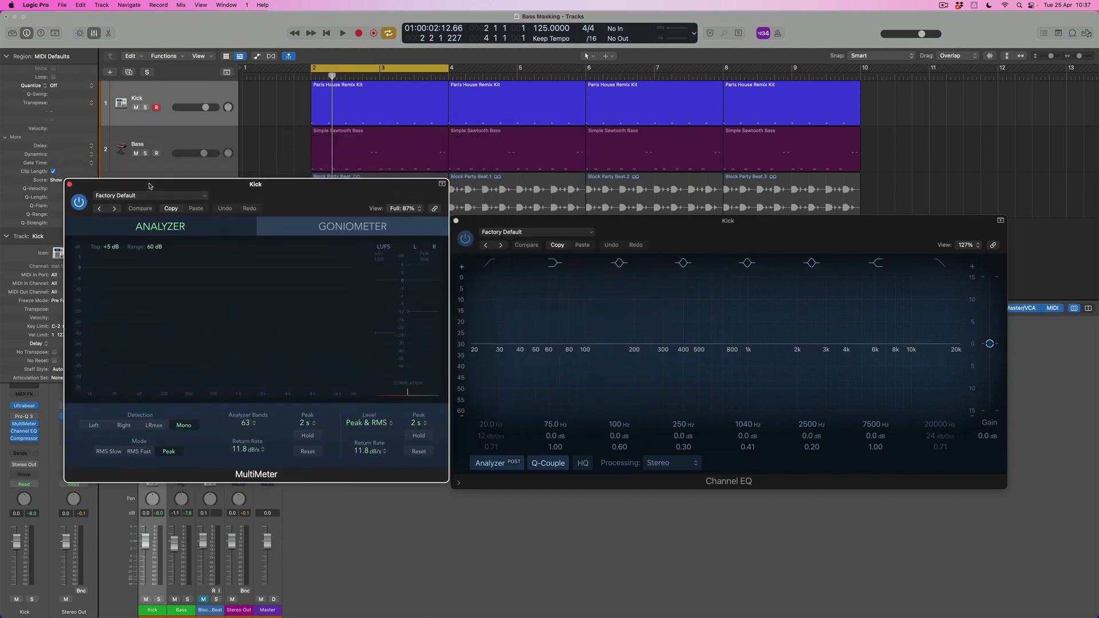
key(space)
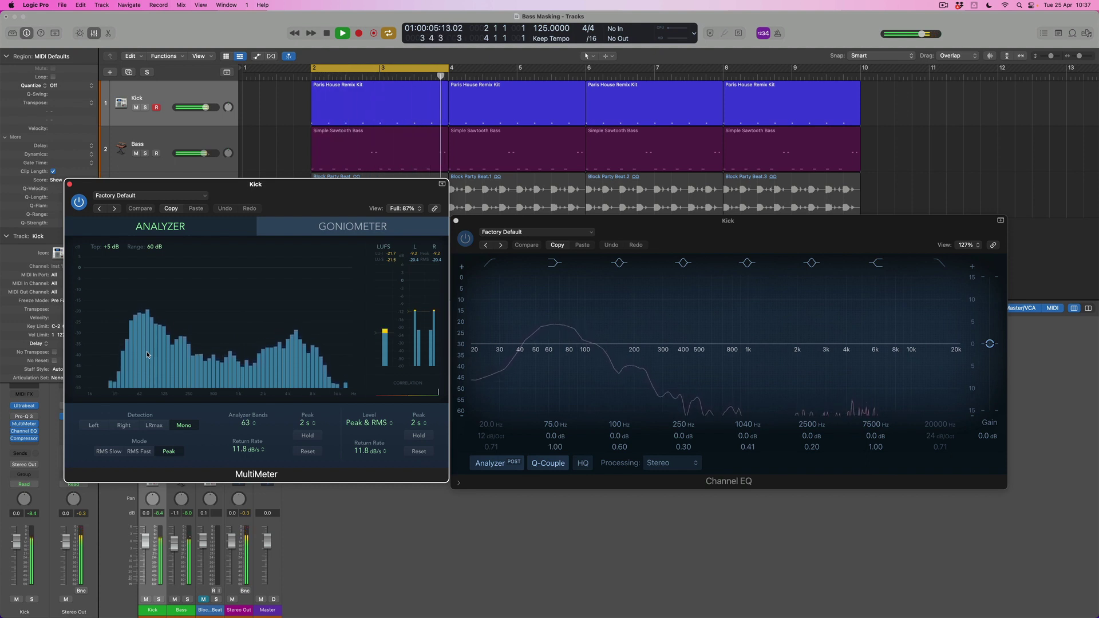
key(space)
Replace the Channel EQ window with the Bass MultiMeter beside the Kick's and compare both low-frequency spectra during playback.
click(456, 220)
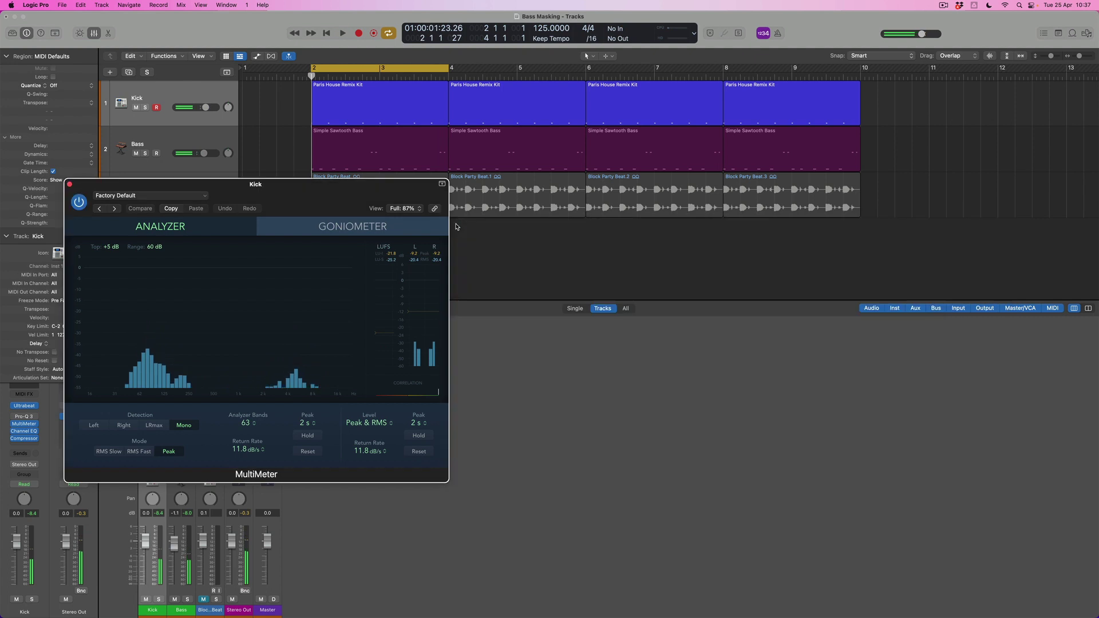
drag(326, 189, 346, 92)
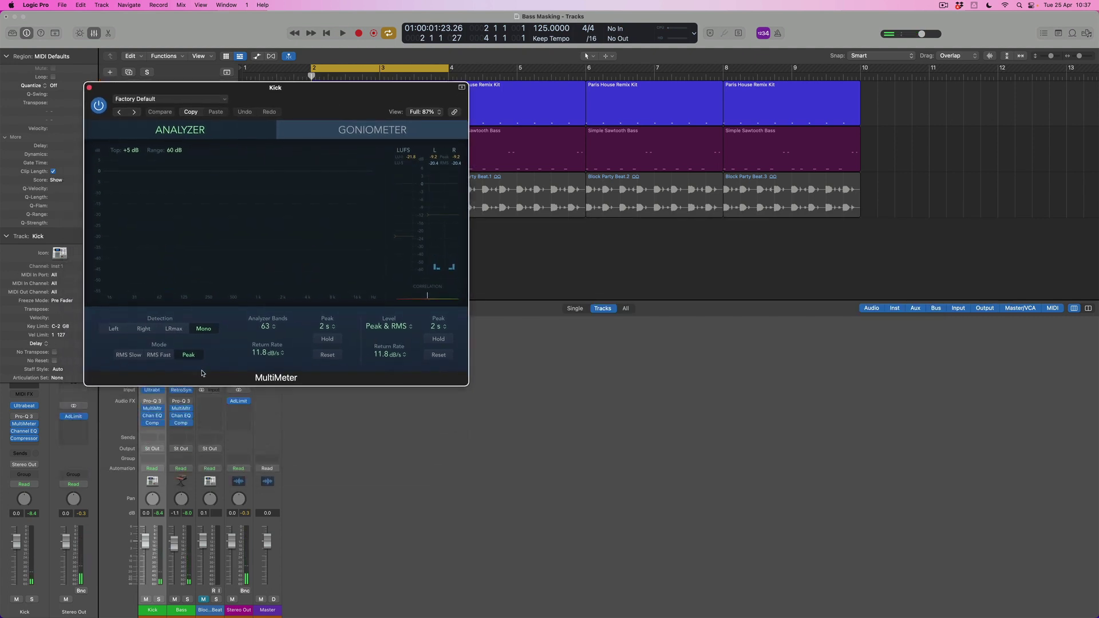
click(182, 410)
drag(382, 123, 513, 89)
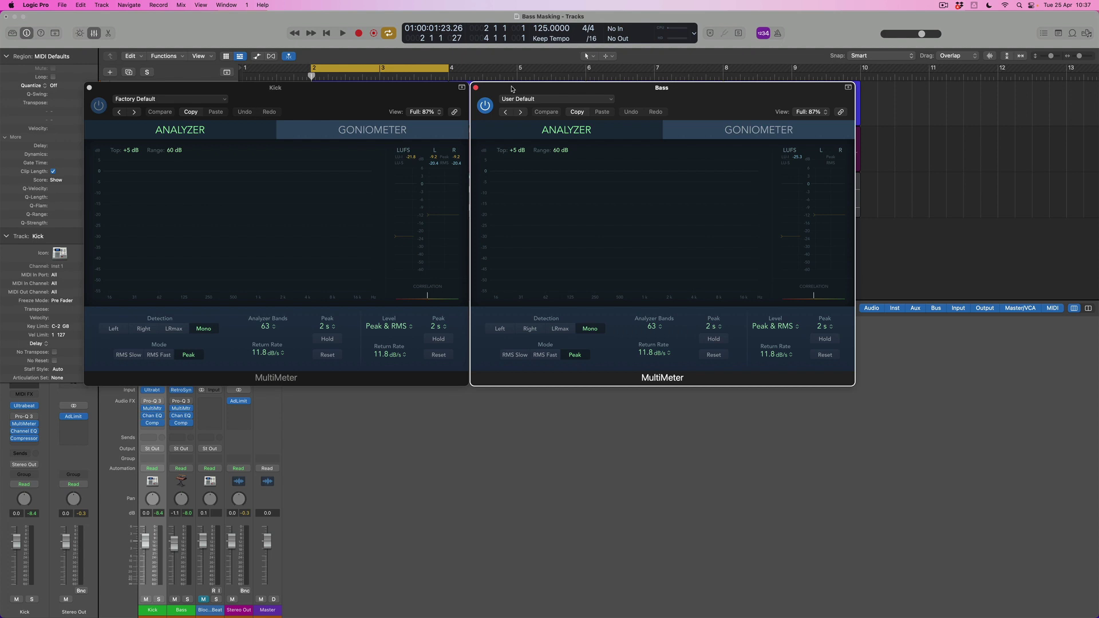
key(space)
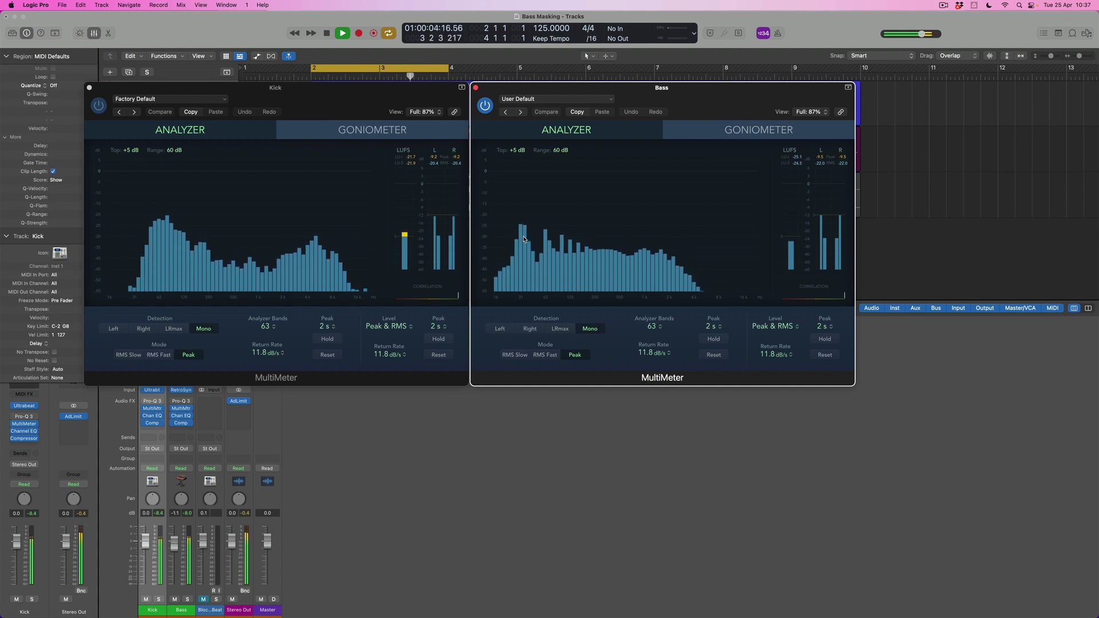
key(space)
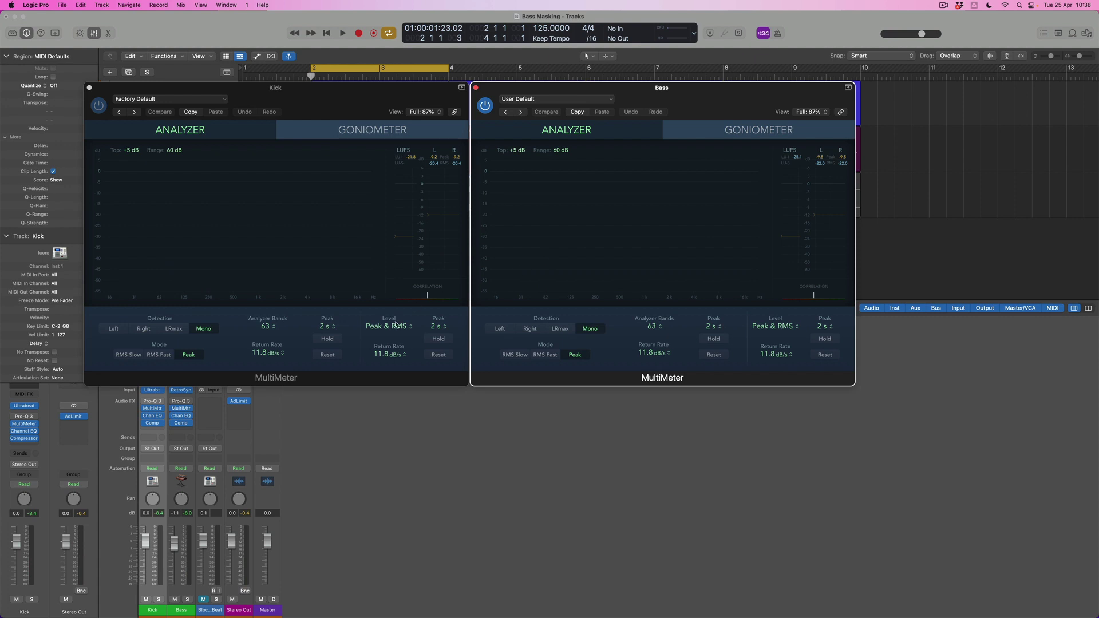
Open the Kick's Channel EQ, try a low-shelf cut at 75 Hz, and leave the shelf at about 37.8 Hz with 0 dB gain.
click(154, 418)
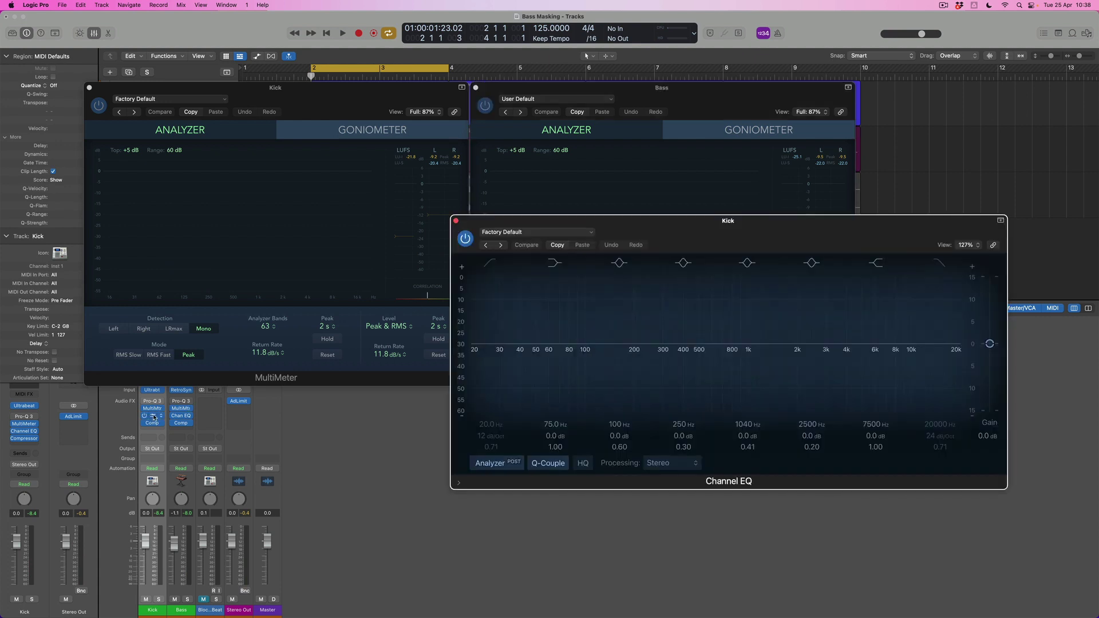
drag(488, 216, 104, 165)
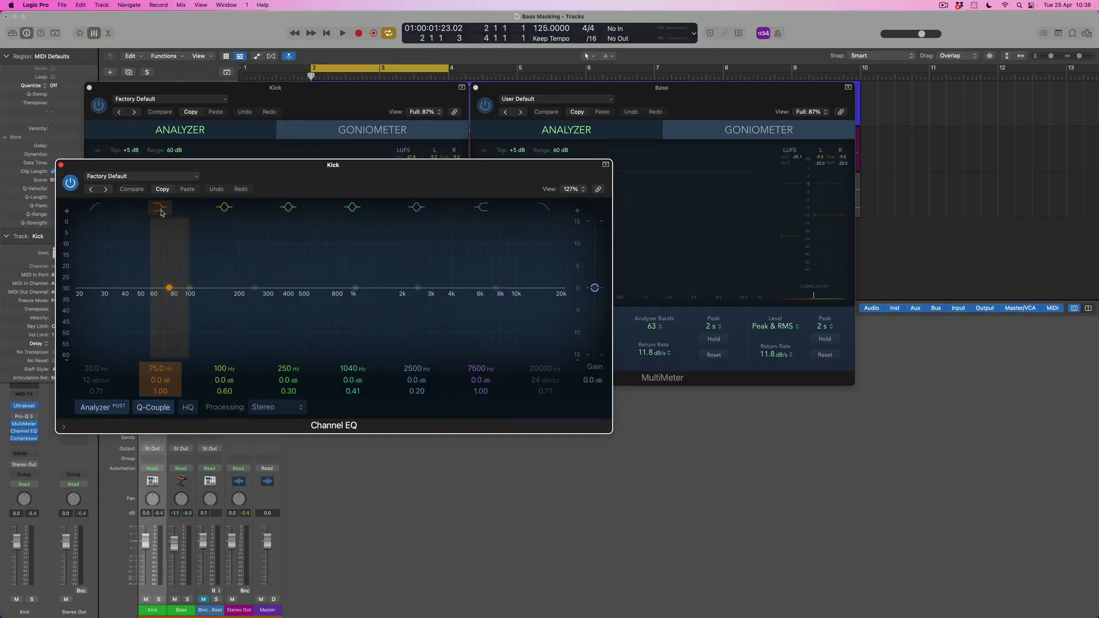
drag(169, 288, 170, 315)
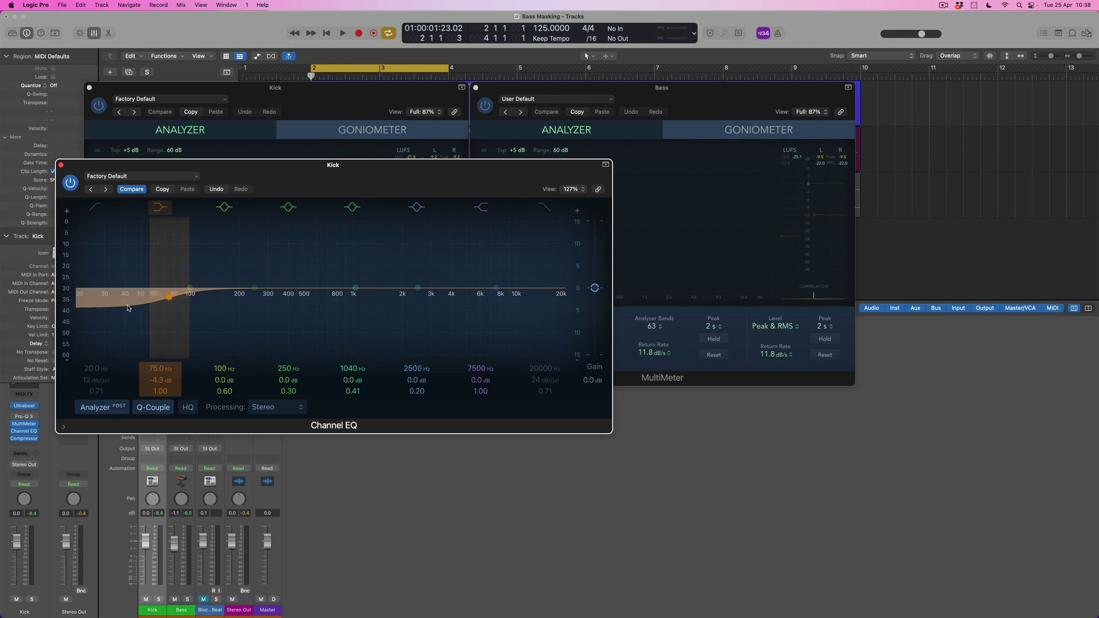
alt+click(168, 301)
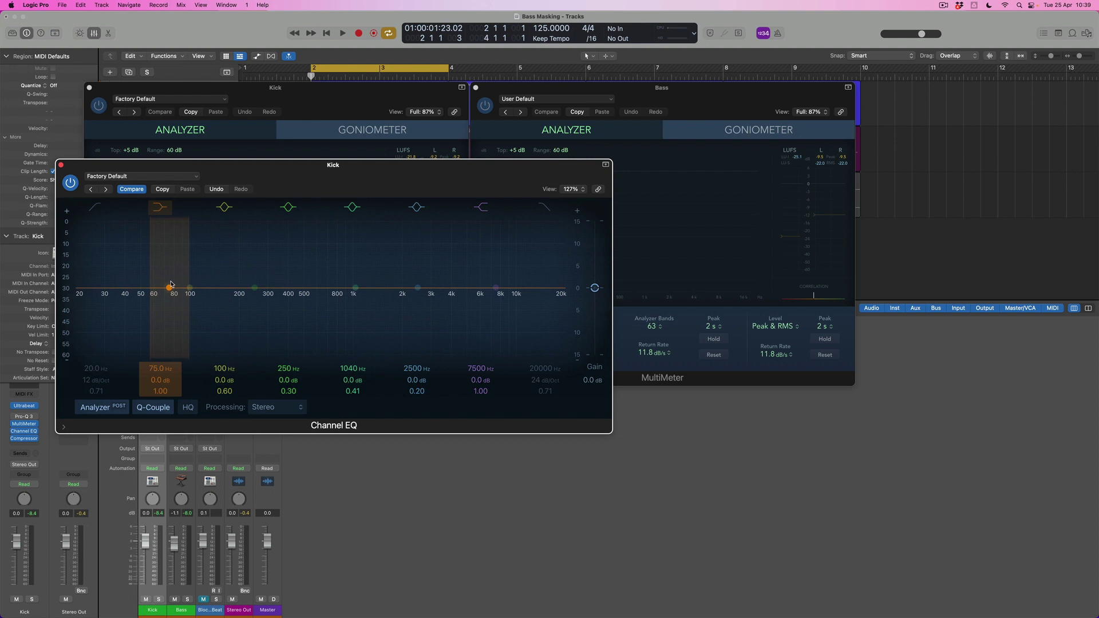
drag(168, 288, 121, 289)
alt+click(159, 380)
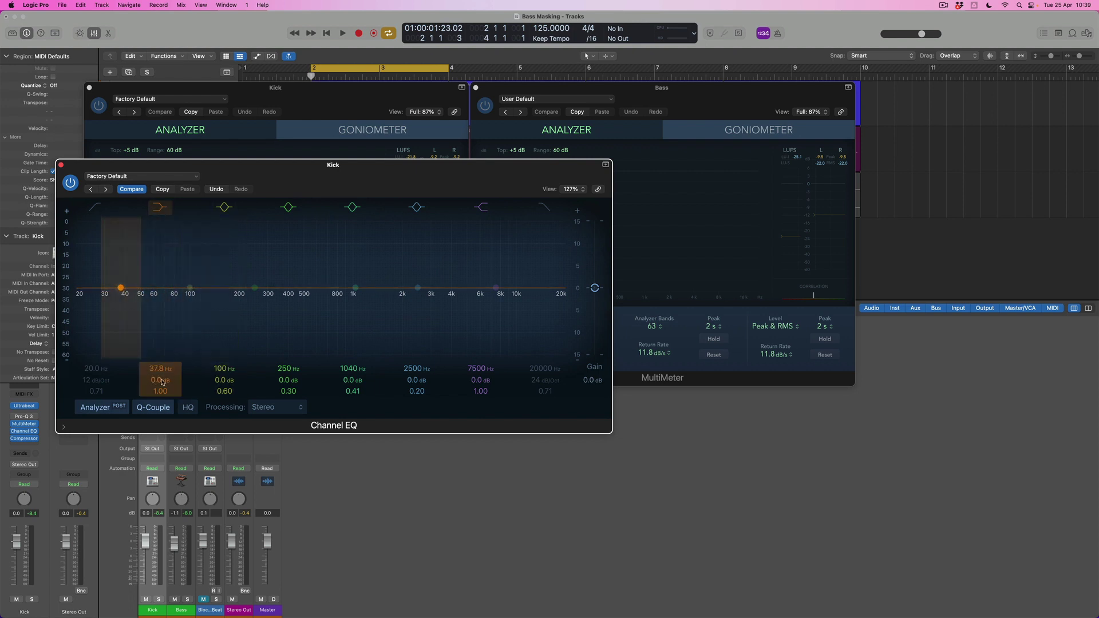
Set the Kick Channel EQ's 100 Hz bell band to about 67.5 Hz with a Q of 3.10 and a 1.6 dB boost.
drag(189, 288, 161, 303)
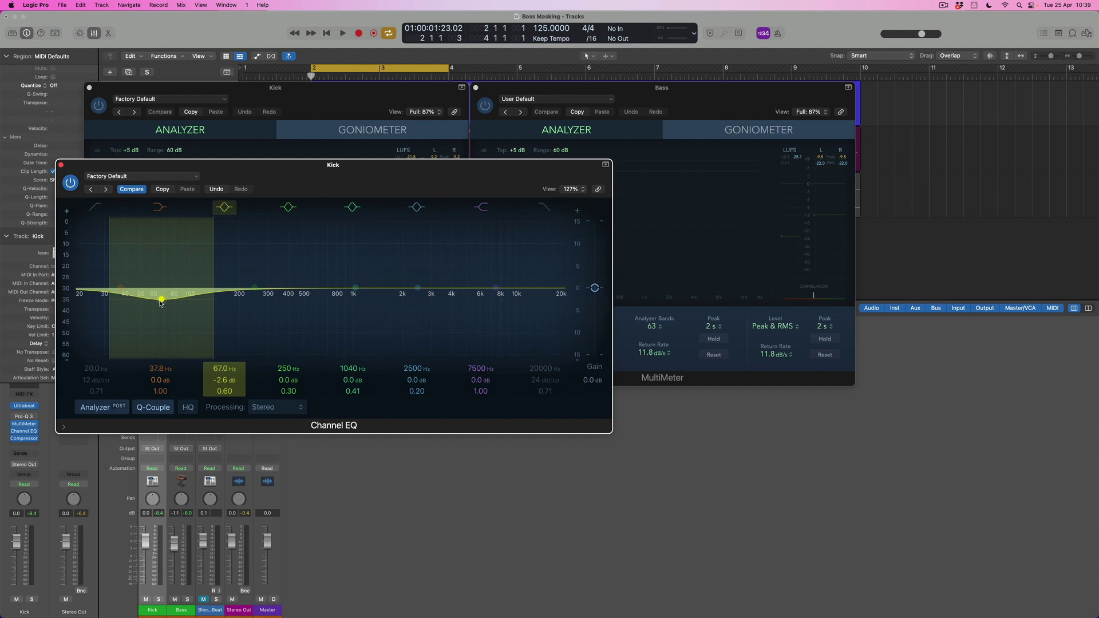
drag(228, 391, 228, 355)
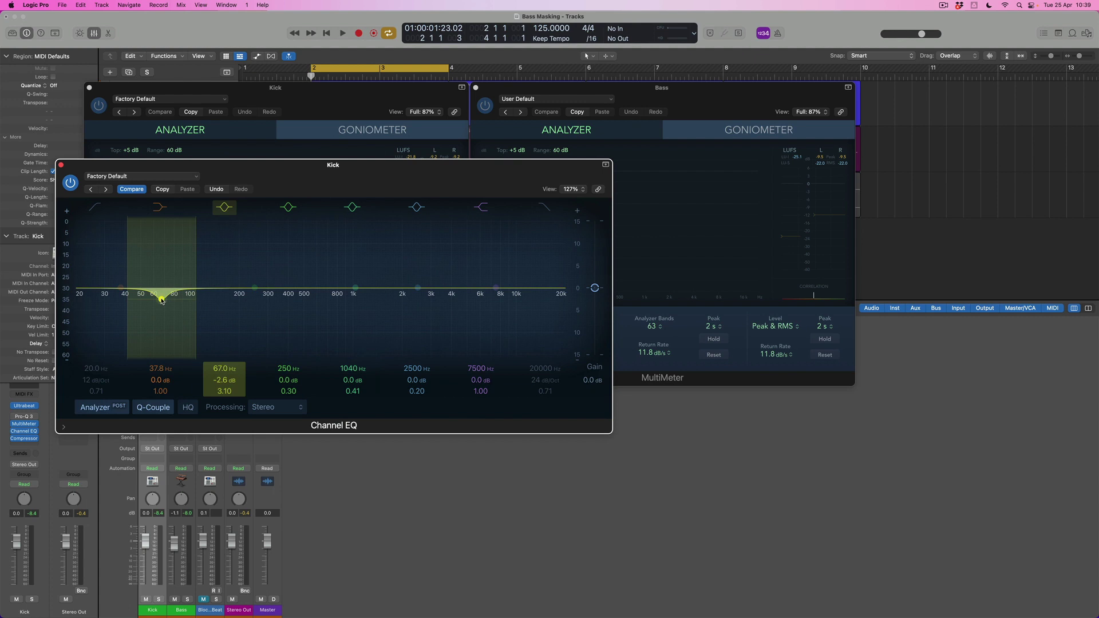
drag(161, 300, 162, 280)
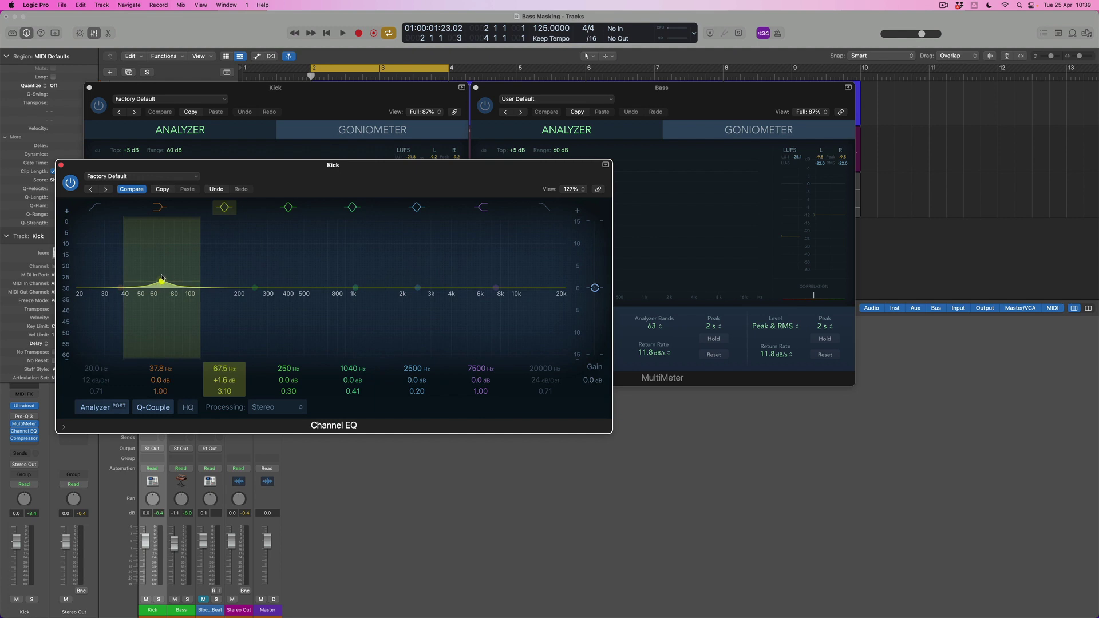
Open the Bass track's Channel EQ and arrange it beside the Kick's Channel EQ so both low-frequency curves are visible.
drag(169, 168, 201, 120)
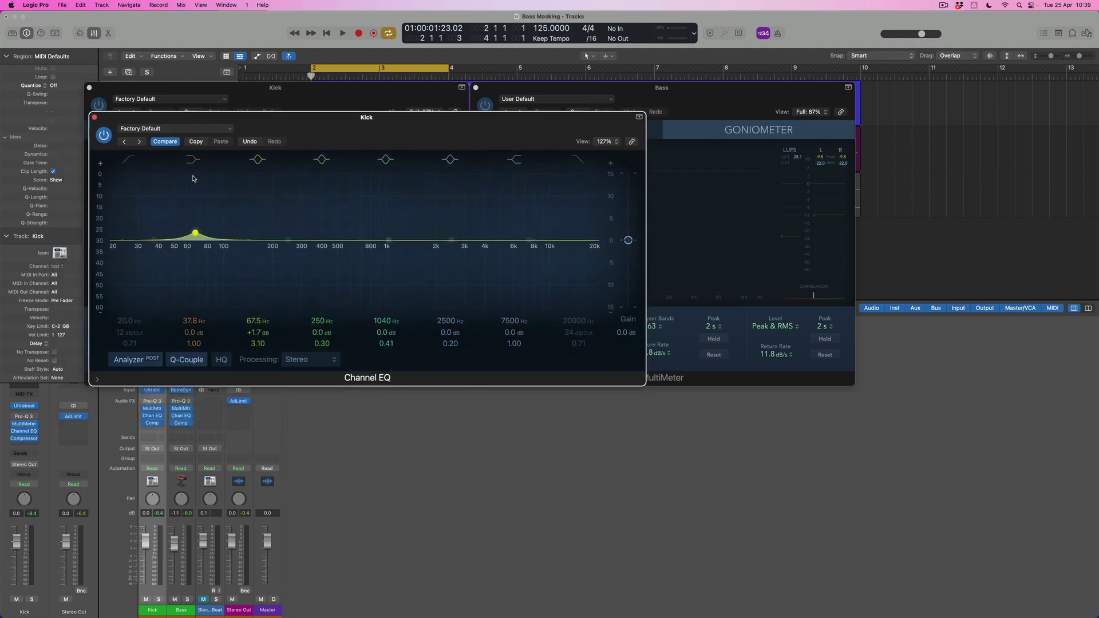
click(182, 419)
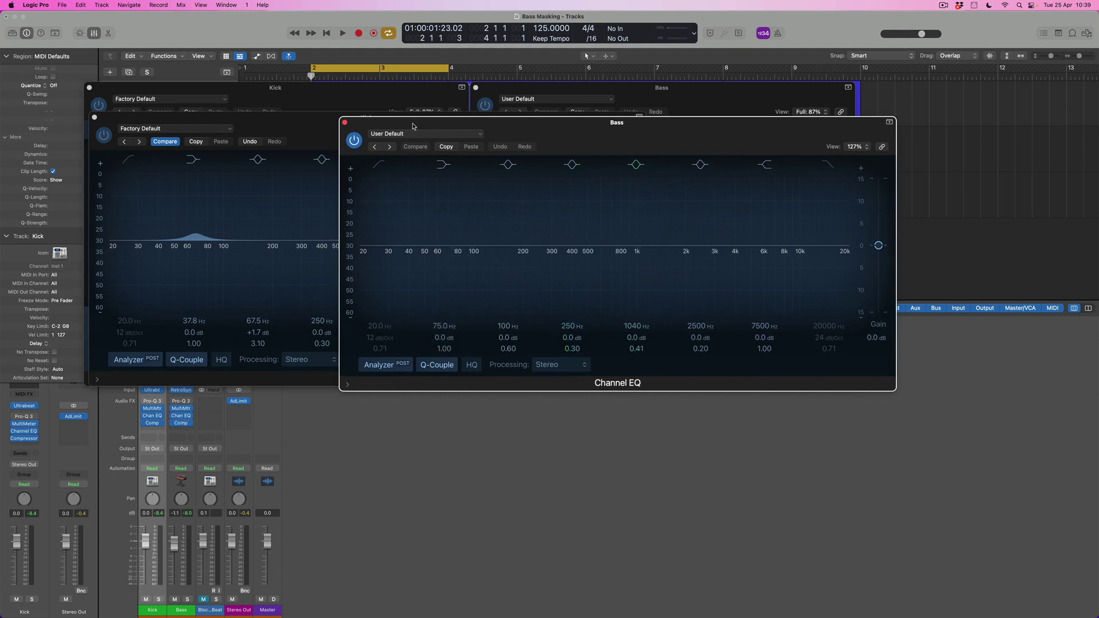
drag(413, 126, 500, 137)
On the Bass Channel EQ, park the low shelf at 30.6 Hz with 0 dB and set the 100 Hz bell to 66.5 Hz, -2.3 dB, Q 4.80.
mouse_move(539, 257)
mouse_down()
mouse_move(480, 257)
mouse_move(539, 256)
mouse_up()
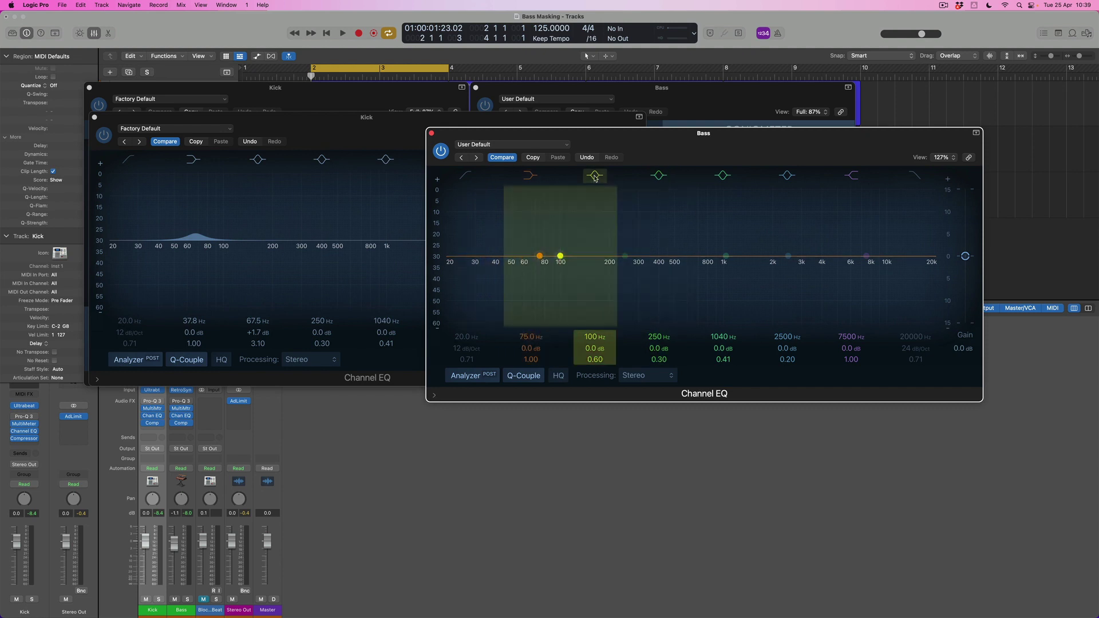
drag(539, 257, 475, 258)
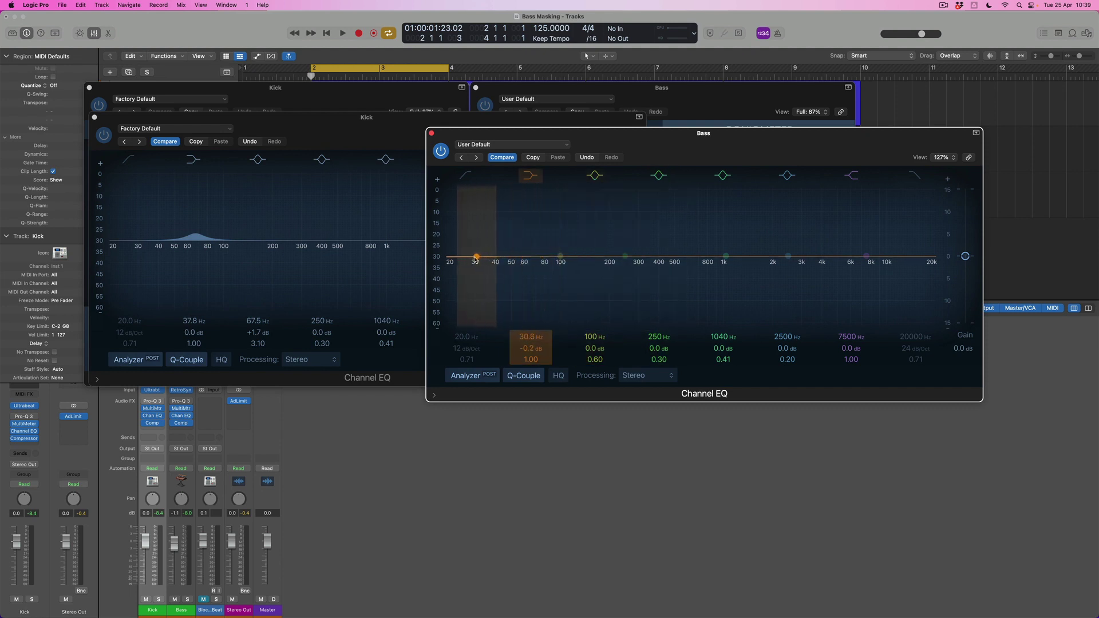
drag(564, 259, 532, 272)
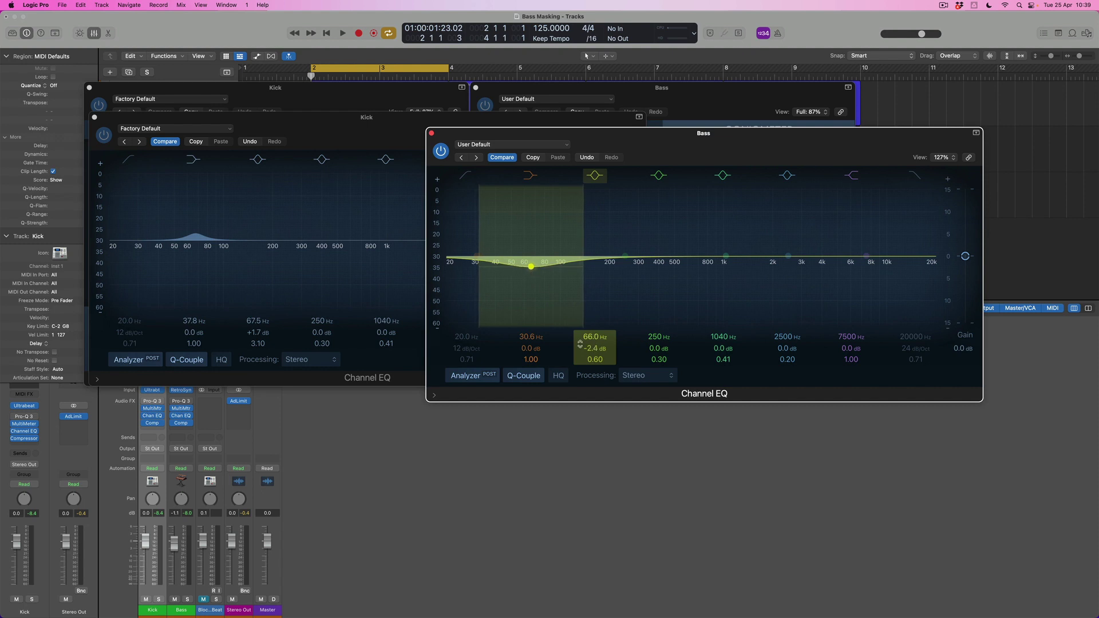
drag(595, 358, 596, 337)
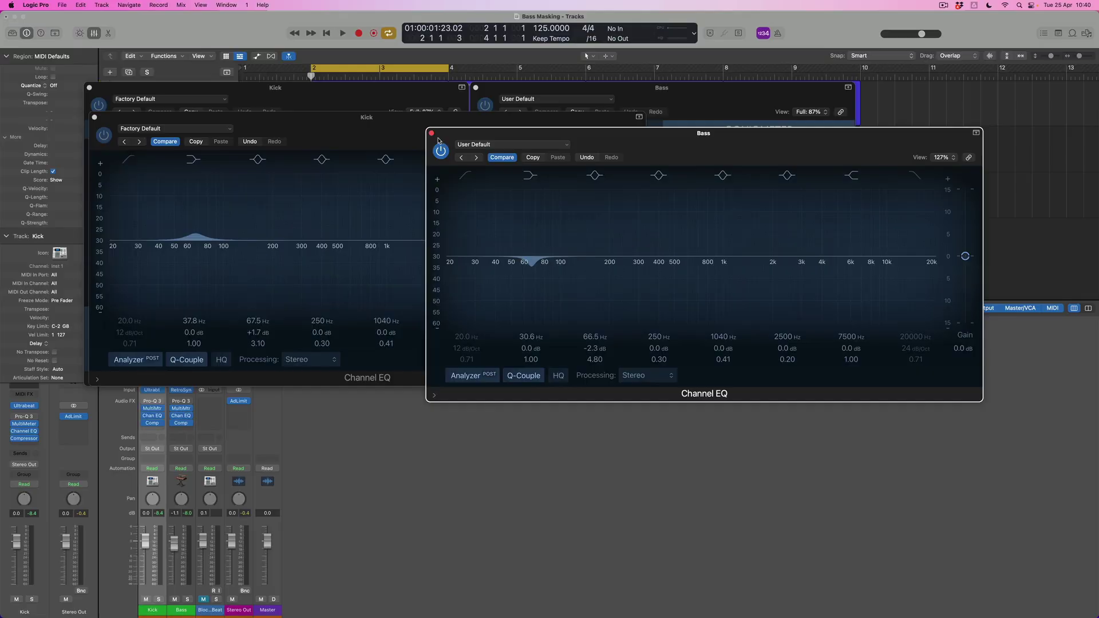
Close the Channel EQ and MultiMeter windows of the Kick and Bass tracks.
click(95, 118)
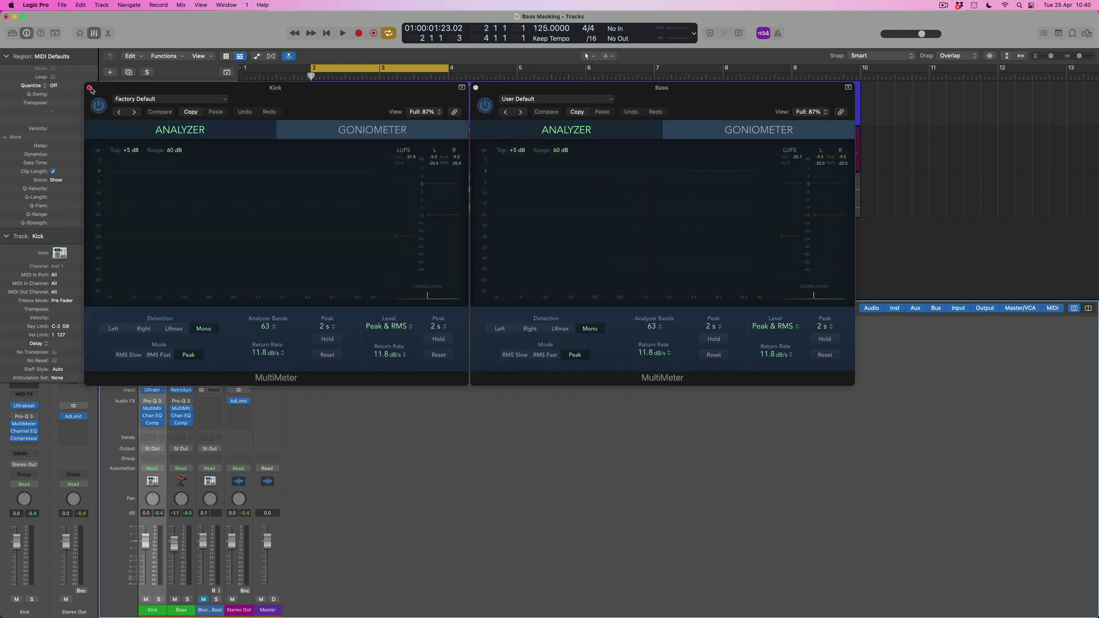
click(89, 88)
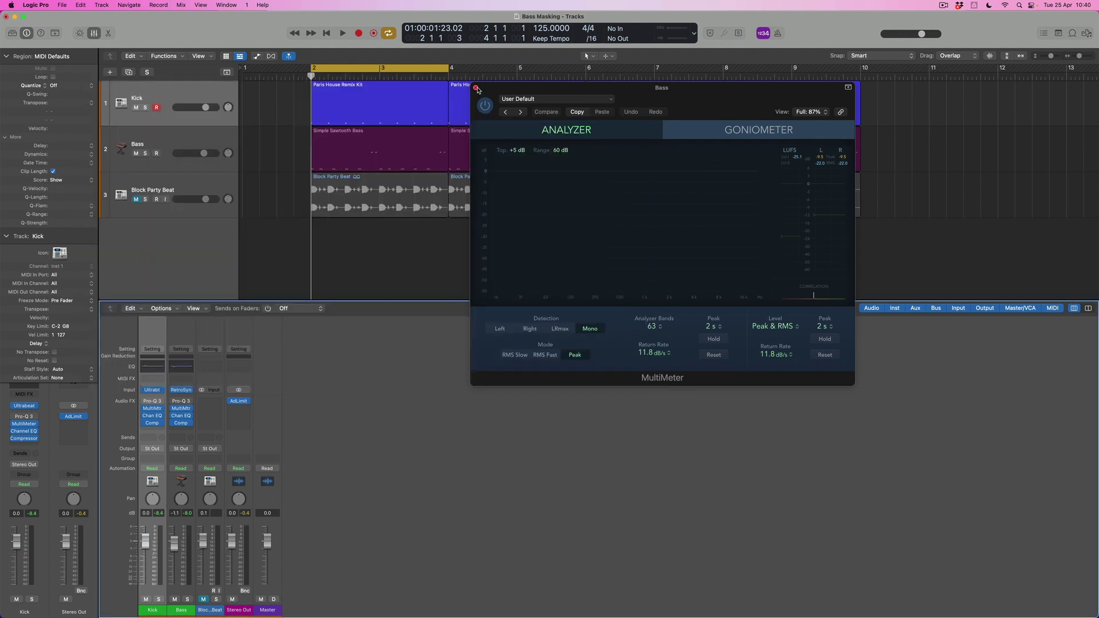
click(476, 89)
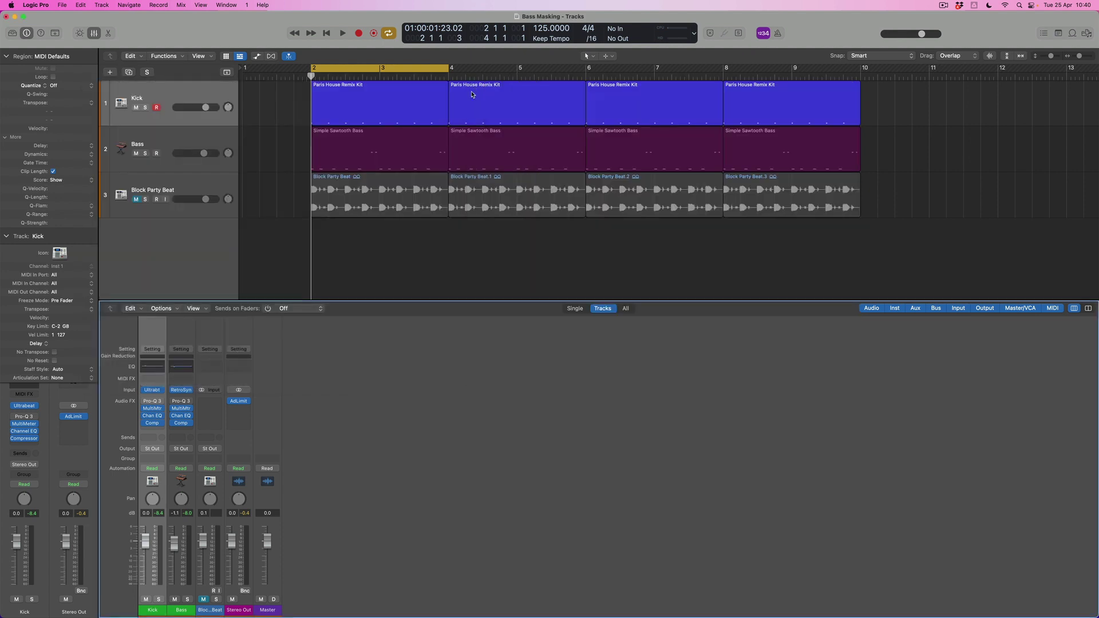
Unmute the Block Party Beat track and listen to it together with the Kick and Bass.
click(136, 200)
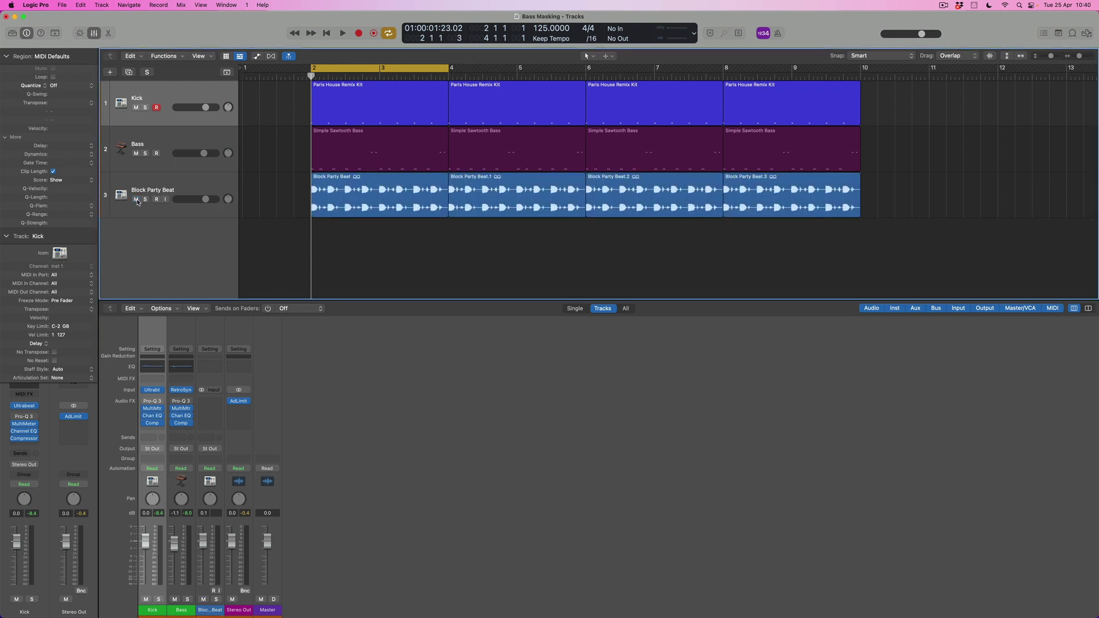
key(space)
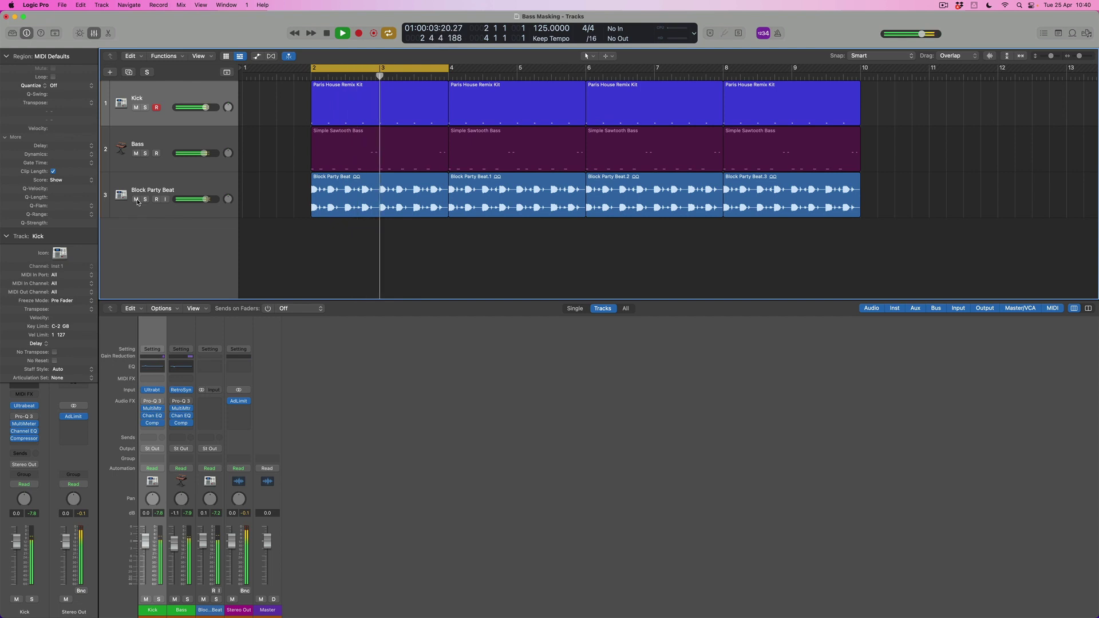
key(space)
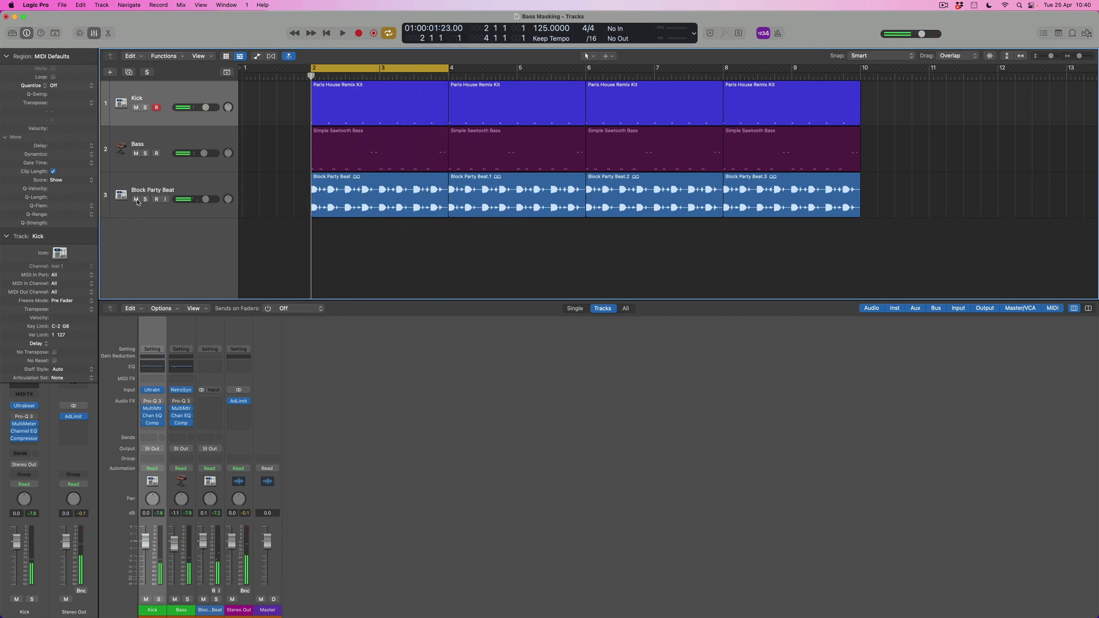
Audition the Block Party Beat track soloed, and with the Kick soloed alongside it.
click(146, 200)
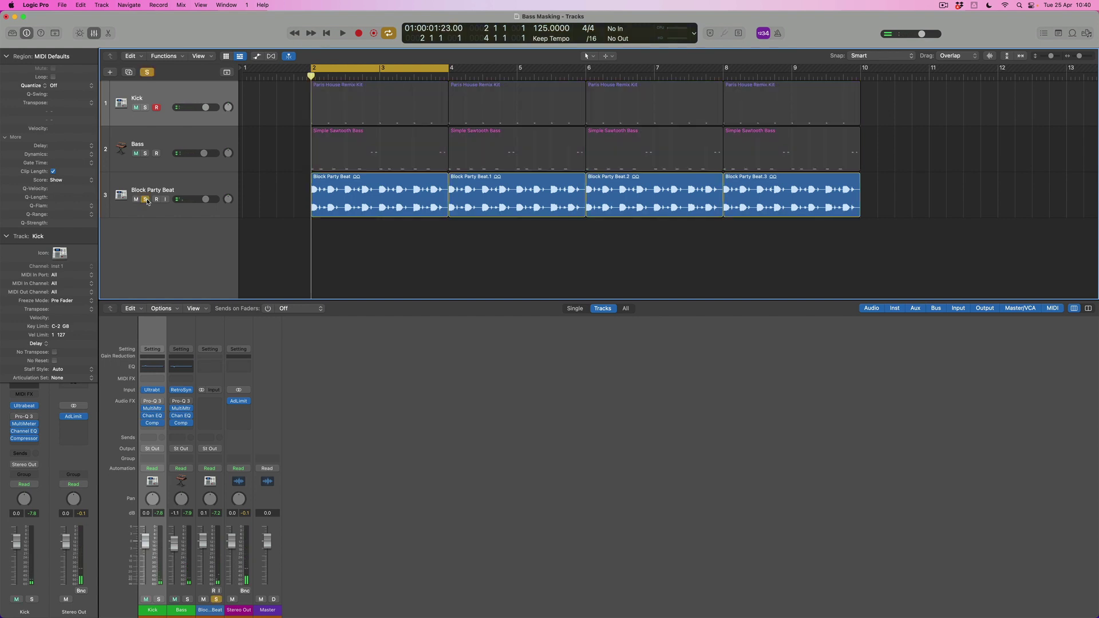
key(space)
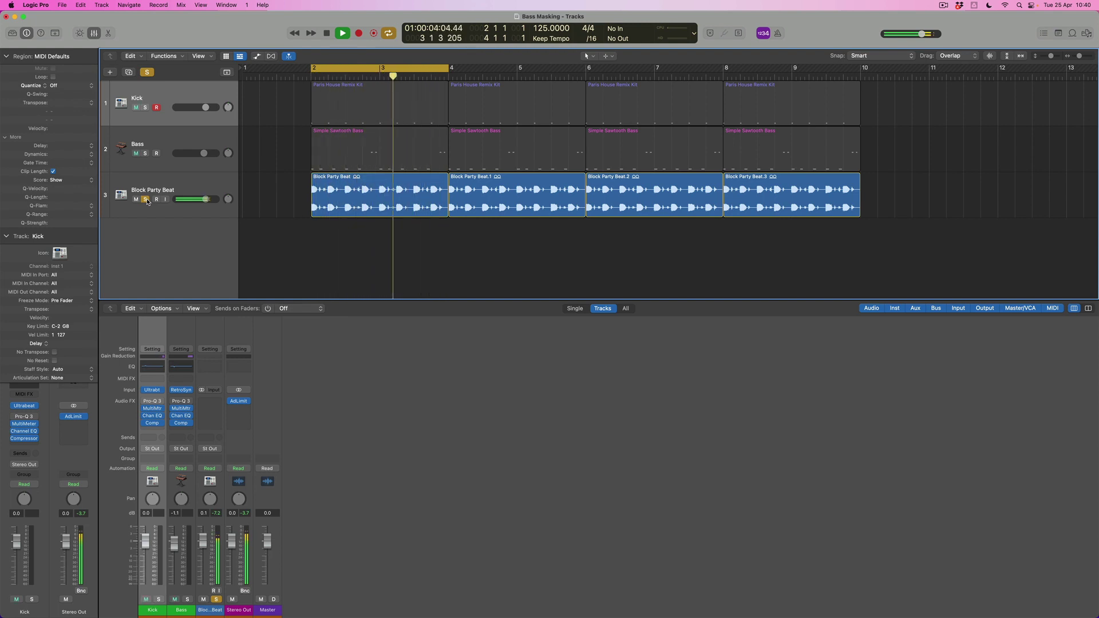
key(space)
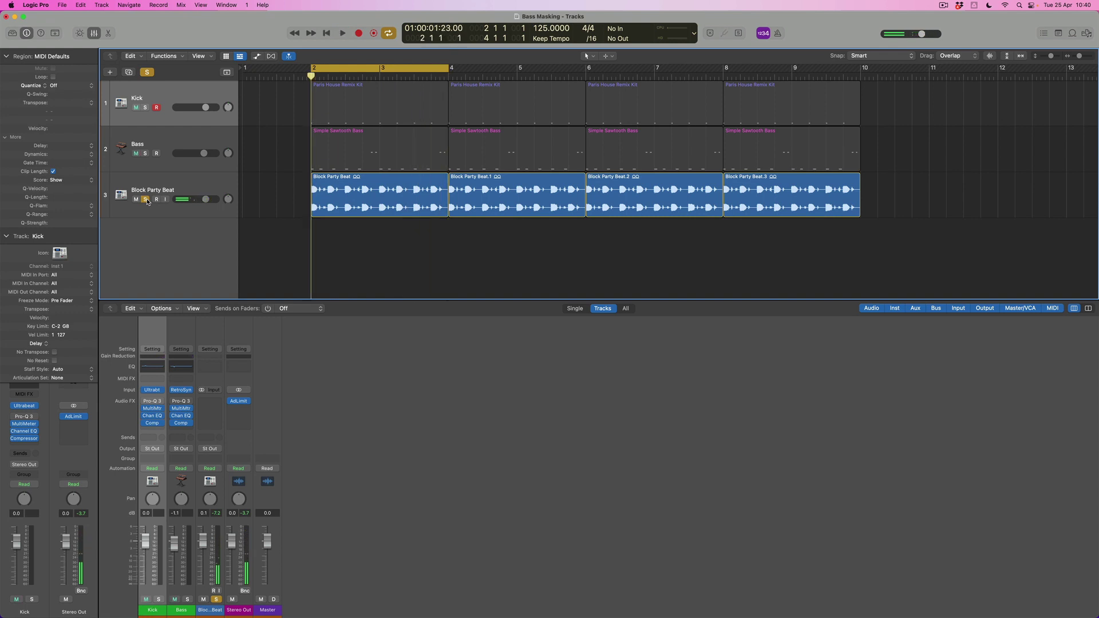
click(145, 107)
key(space)
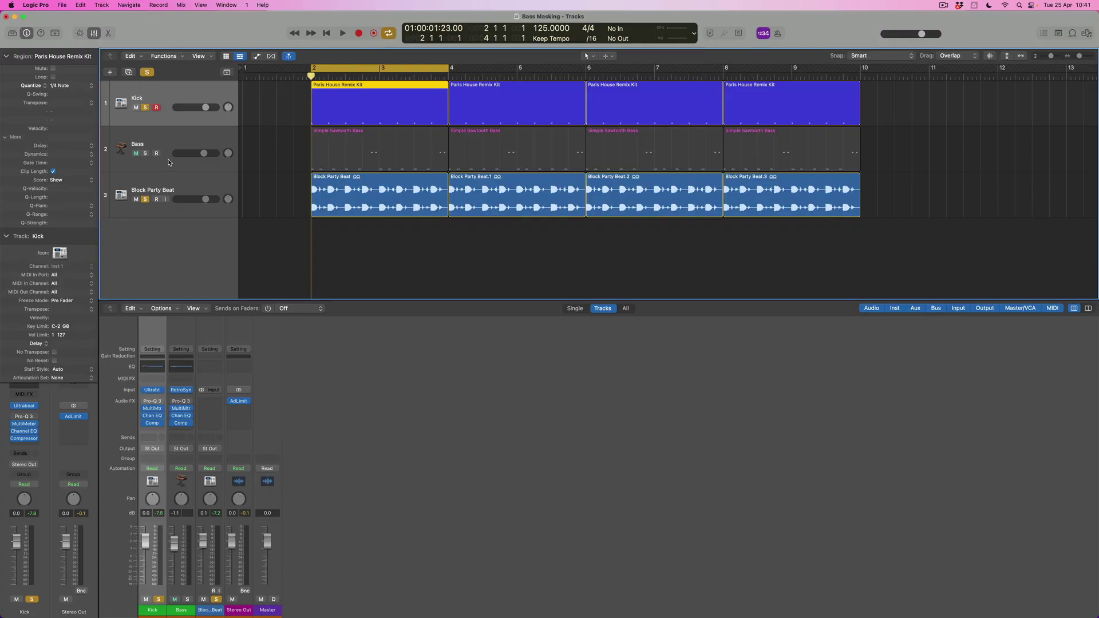
Insert a stereo AutoFilter on the Block Party Beat track.
click(169, 186)
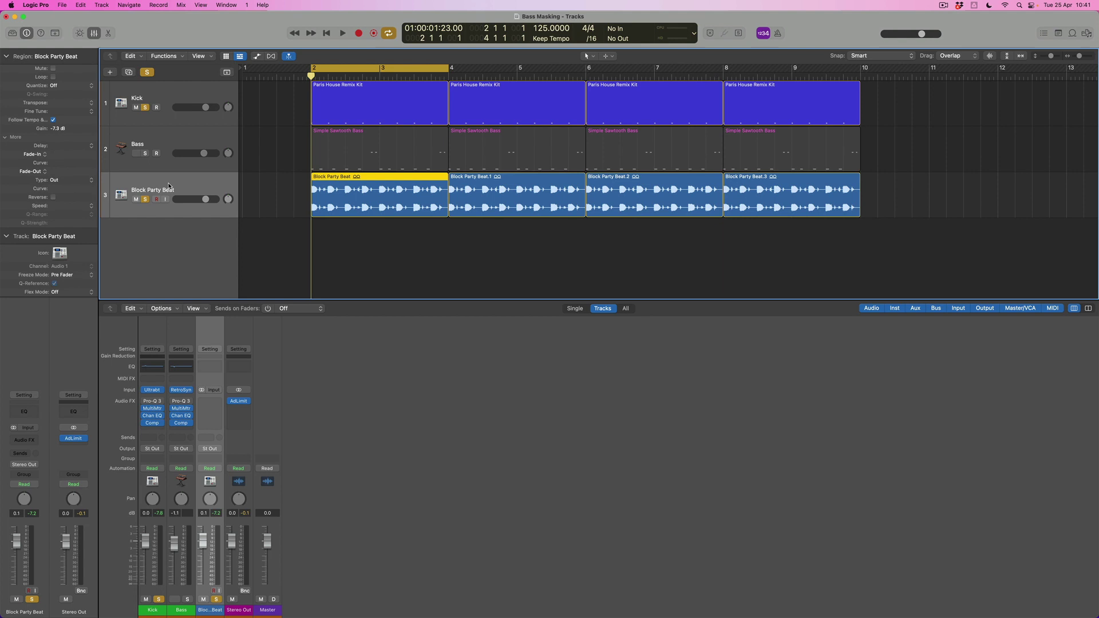
click(216, 401)
mouse_move(220, 523)
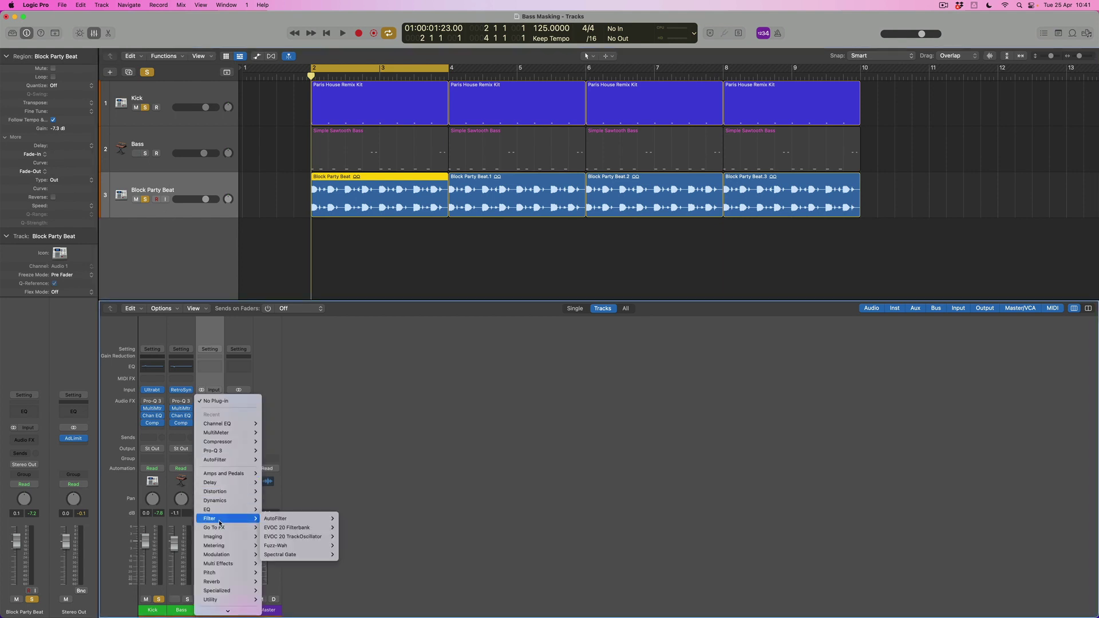
mouse_move(298, 519)
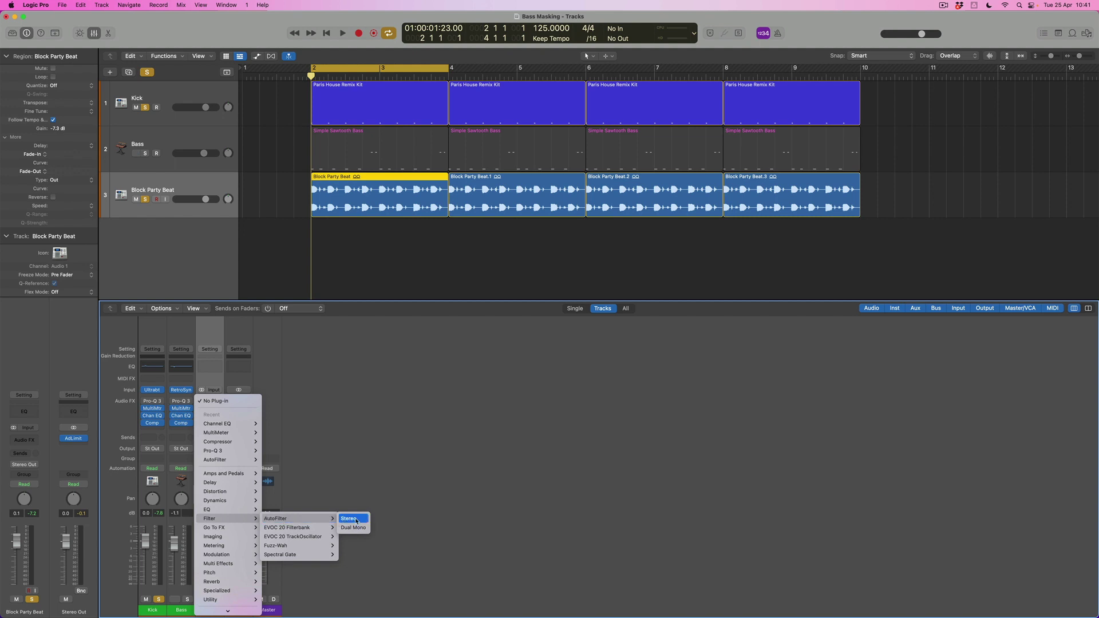
click(353, 519)
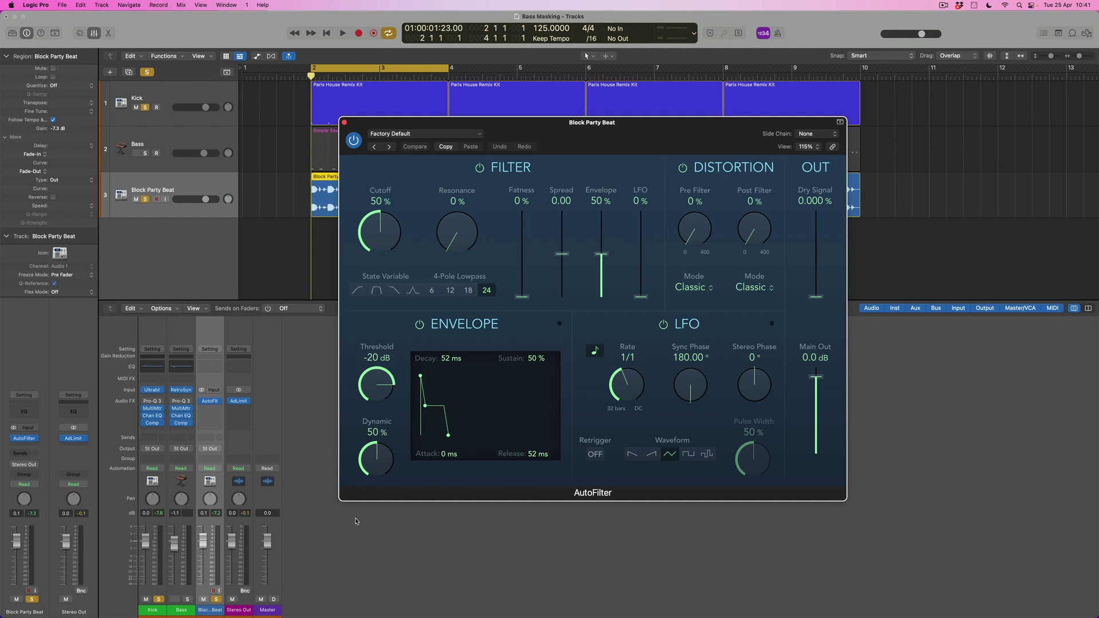
Set the AutoFilter to the State Variable high-pass with Envelope at 0% and Cutoff at 36%, auditioning the beat without the Kick.
click(357, 291)
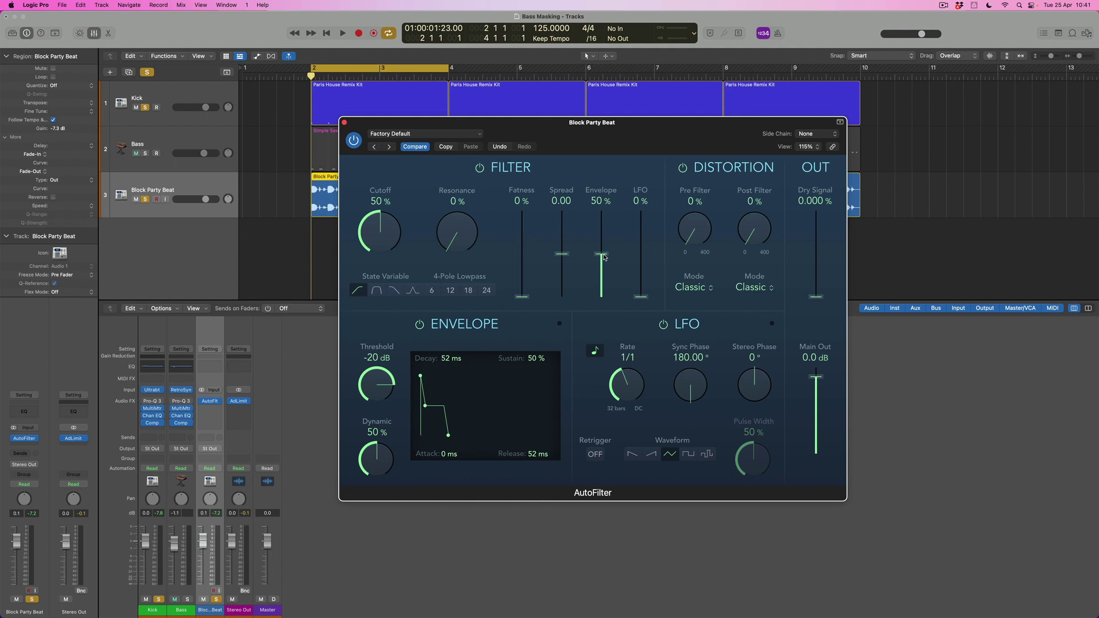
drag(605, 262, 604, 295)
key(space)
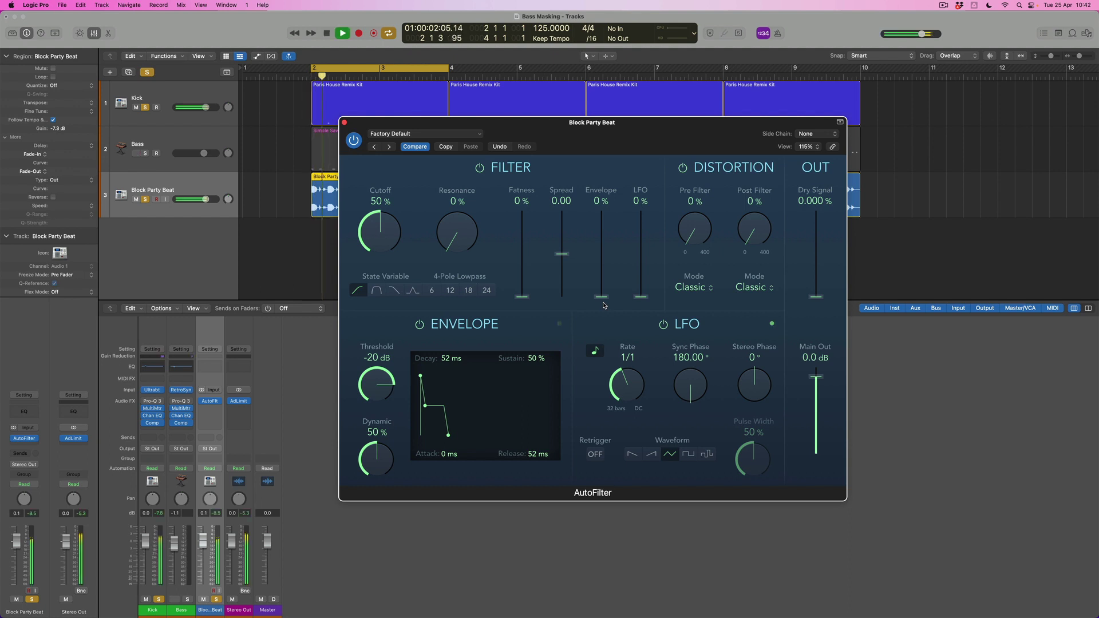
click(145, 107)
drag(369, 224, 379, 246)
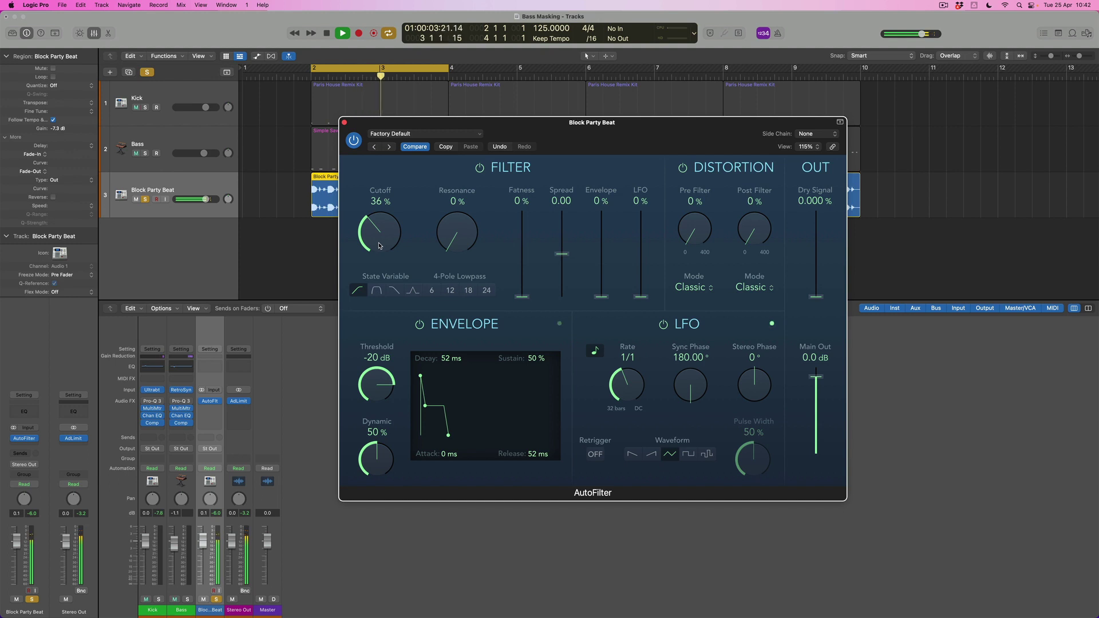
Bring the Kick back in, clear all solos, and compare the full mix with the AutoFilter bypassed and active.
click(145, 108)
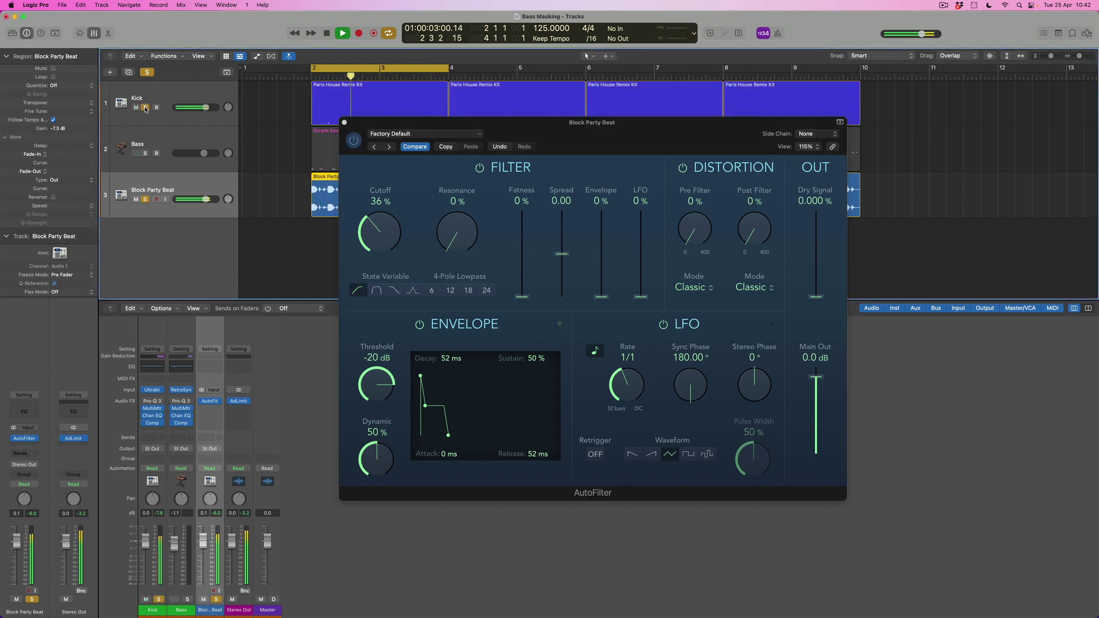
click(145, 199)
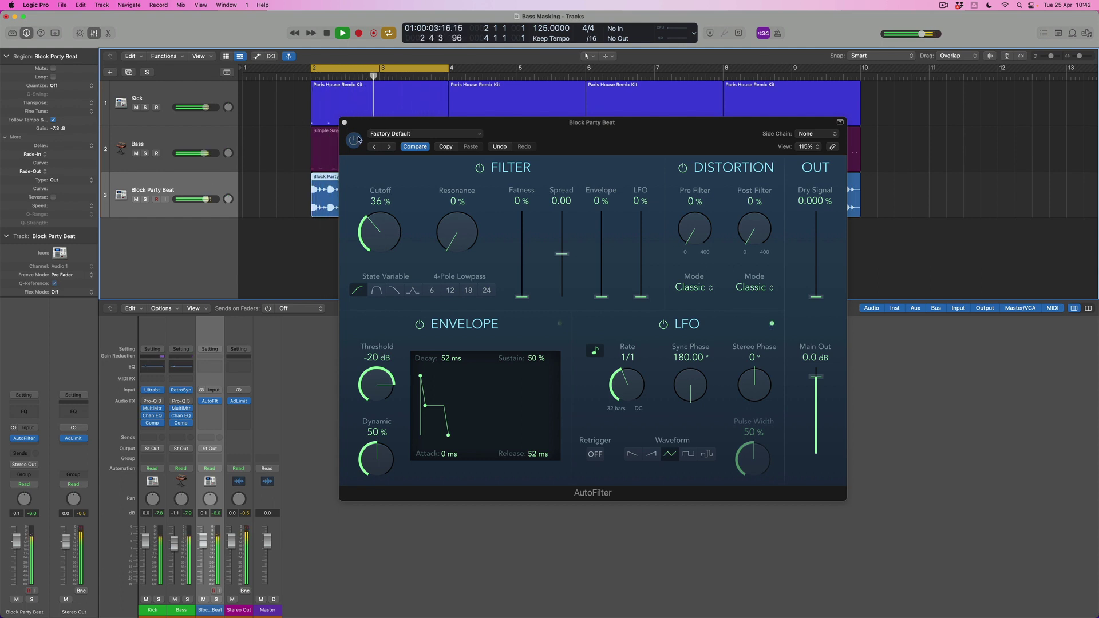
click(358, 140)
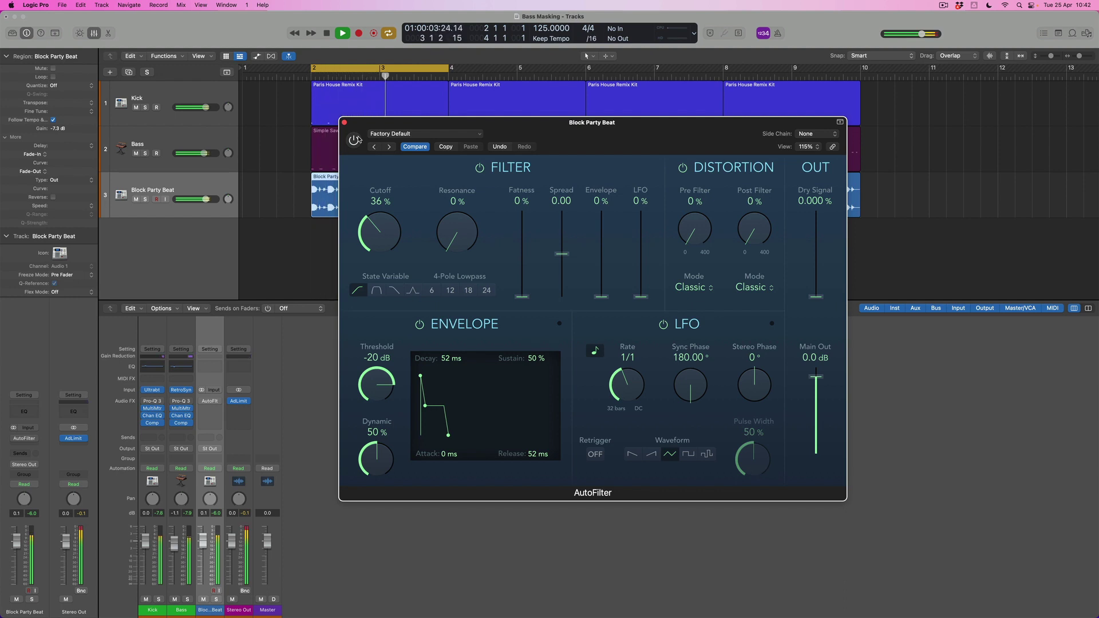
click(356, 140)
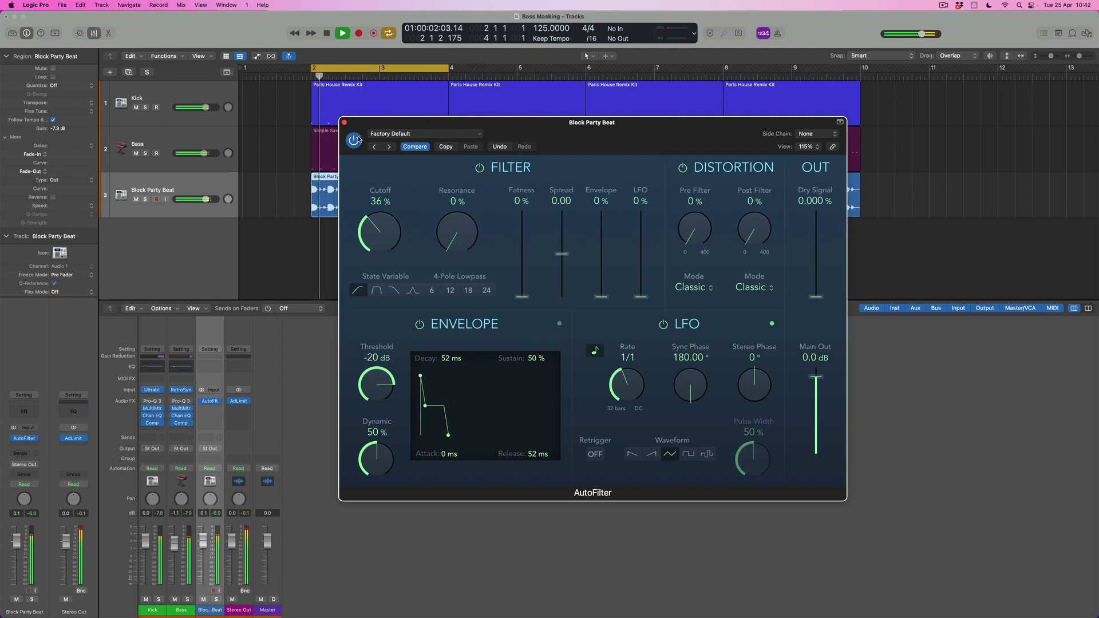